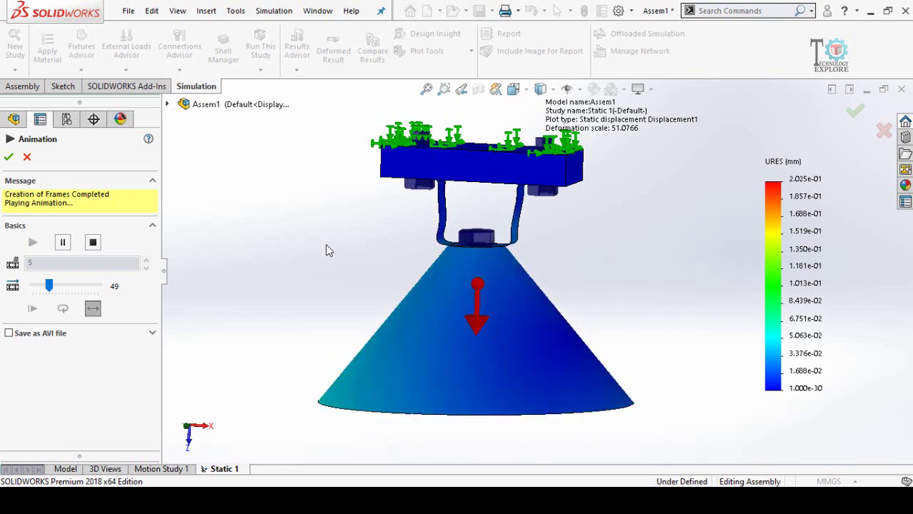
Orbit the animating URES displacement plot to view the lamp from higher.
{"action": "middle_click_drag", "start_coordinate": [328, 248], "coordinate": [356, 255]}
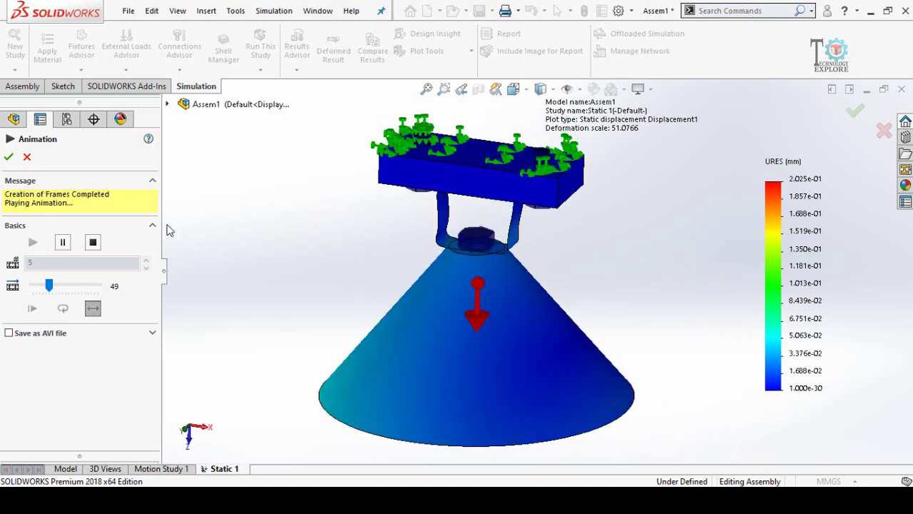
{"action": "left_click", "coordinate": [28, 157]}
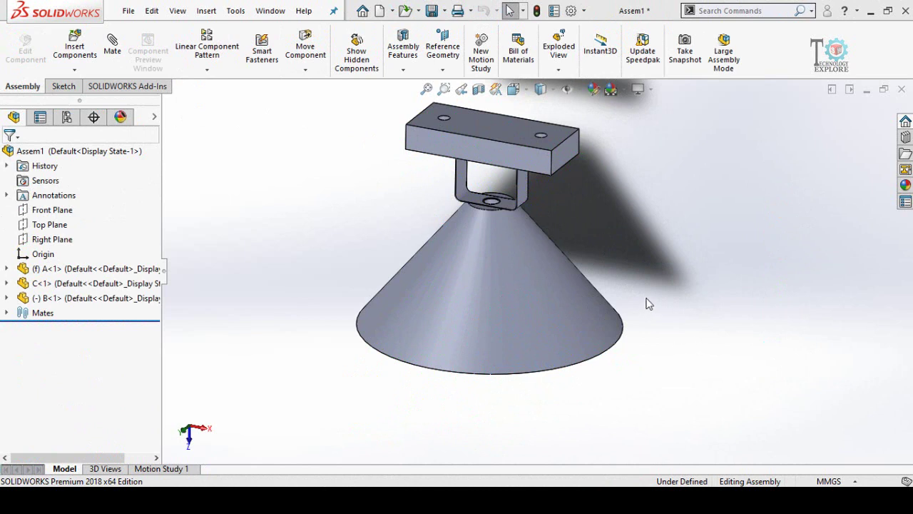
{"action": "scroll", "coordinate": [591, 262], "scroll_direction": "up", "scroll_amount": 3}
{"action": "scroll", "coordinate": [591, 257], "scroll_direction": "down", "scroll_amount": 3}
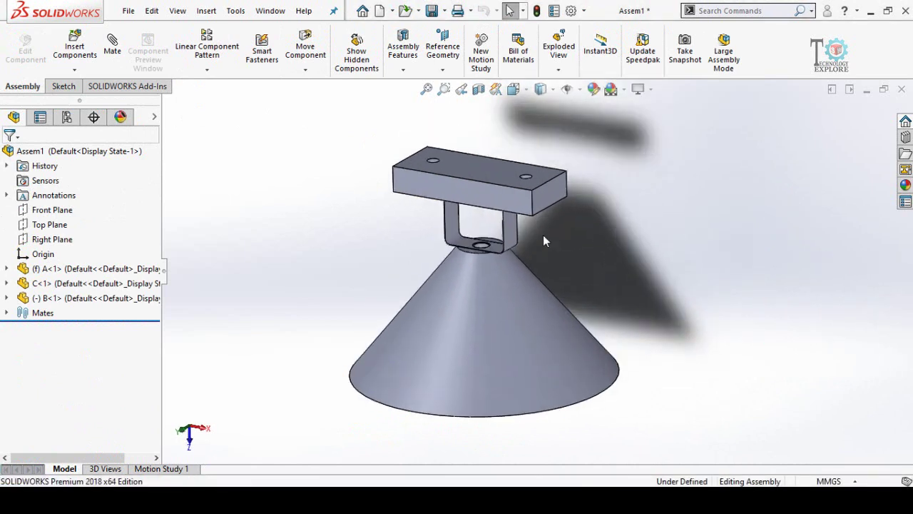
{"action": "middle_click_drag", "start_coordinate": [510, 250], "coordinate": [497, 272]}
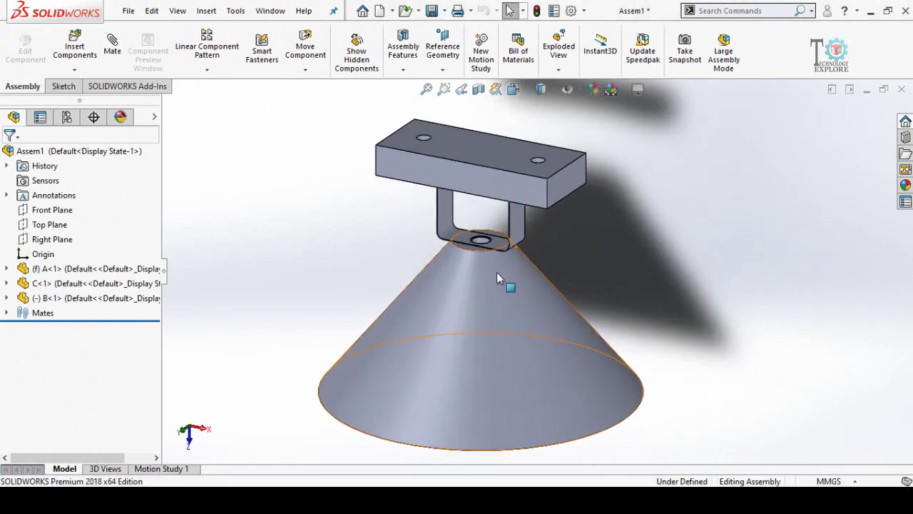
{"action": "scroll", "coordinate": [470, 270], "scroll_direction": "down", "scroll_amount": 3}
{"action": "scroll", "coordinate": [463, 269], "scroll_direction": "up", "scroll_amount": 2}
{"action": "scroll", "coordinate": [539, 350], "scroll_direction": "up", "scroll_amount": 1}
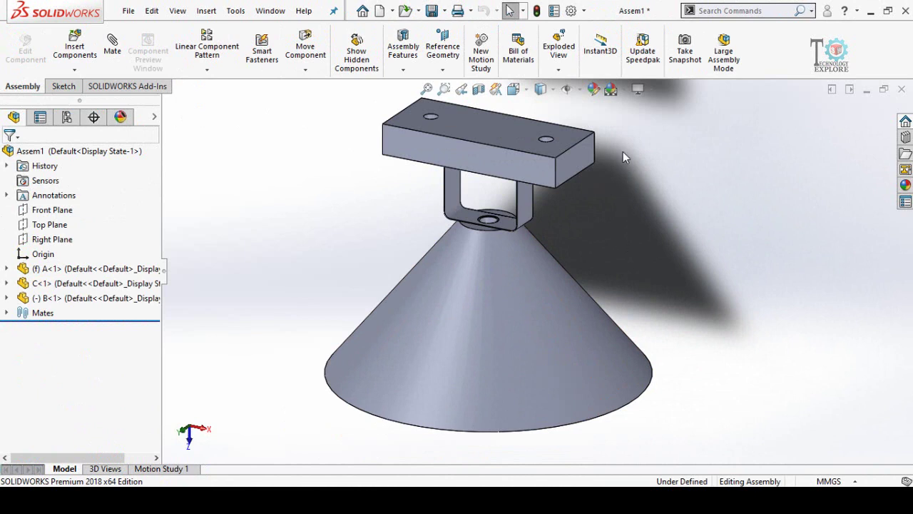
Enable the SOLIDWORKS Simulation add-in in Add-Ins and bring up the Simulation tools.
{"action": "left_click", "coordinate": [584, 11]}
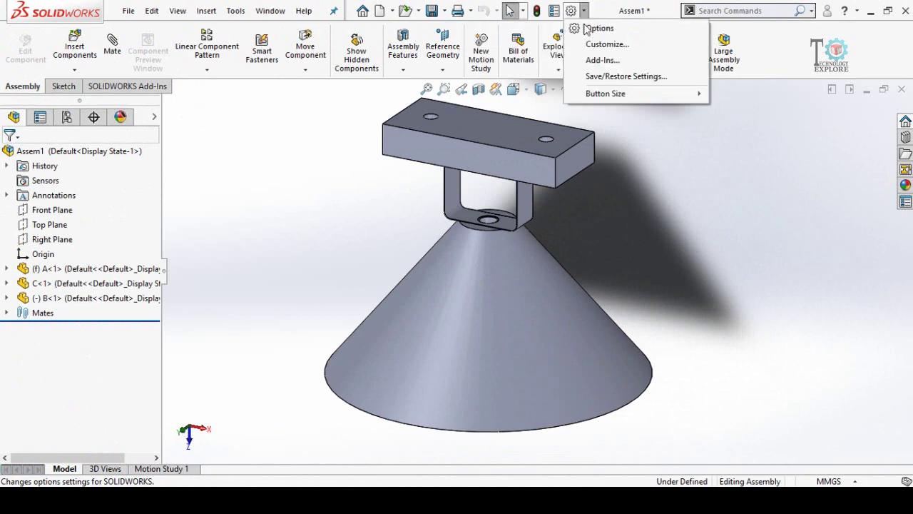
{"action": "left_click", "coordinate": [603, 61]}
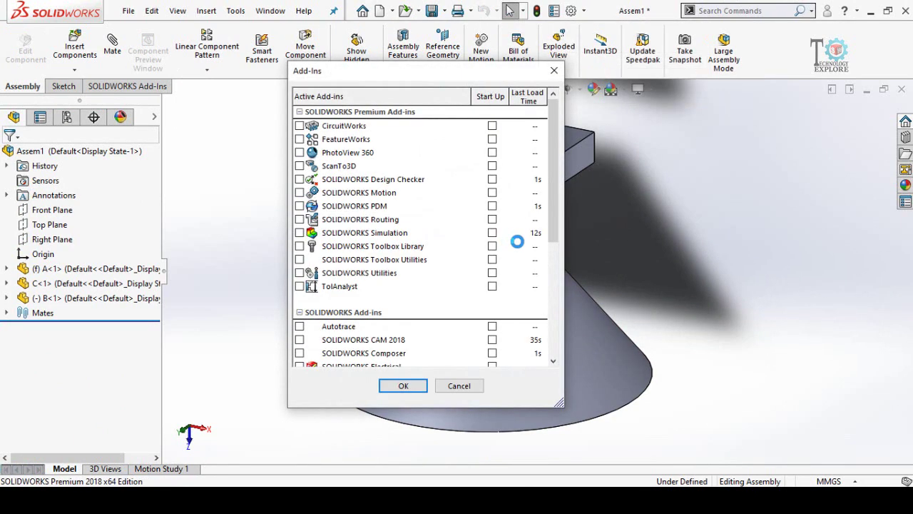
{"action": "left_click", "coordinate": [299, 232]}
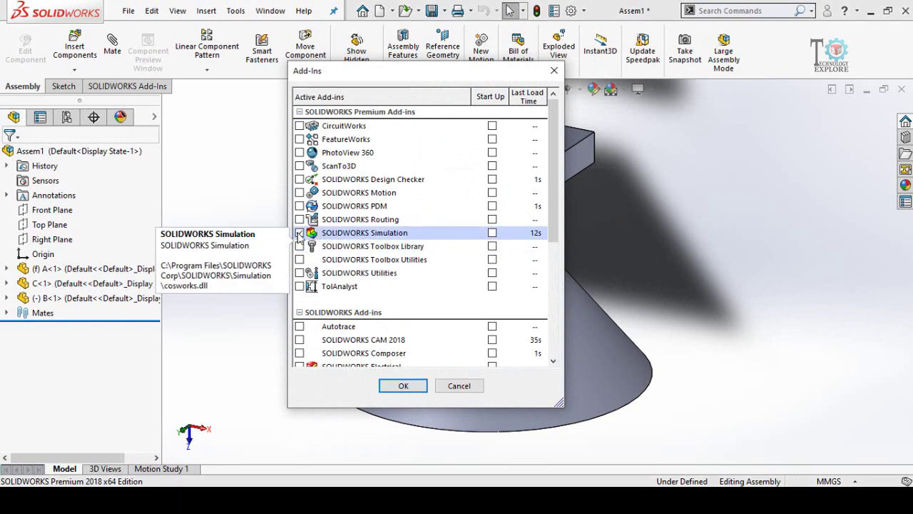
{"action": "left_click", "coordinate": [403, 386]}
{"action": "left_click", "coordinate": [197, 88]}
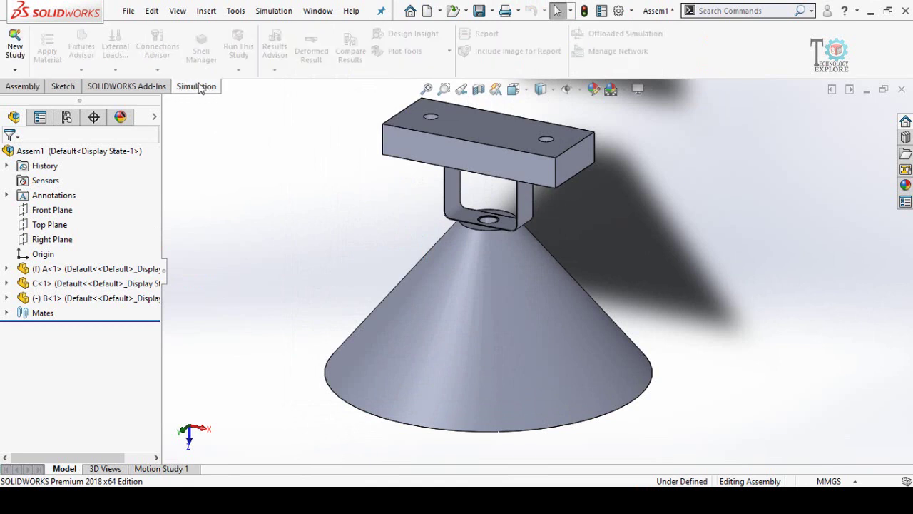
Create a new Static study, keeping the default name Static 1.
{"action": "left_click", "coordinate": [15, 70]}
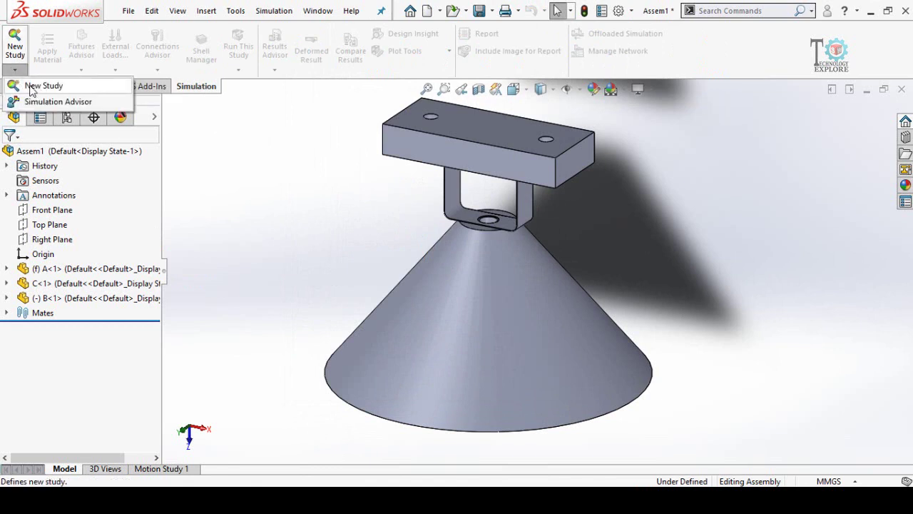
{"action": "left_click", "coordinate": [51, 89]}
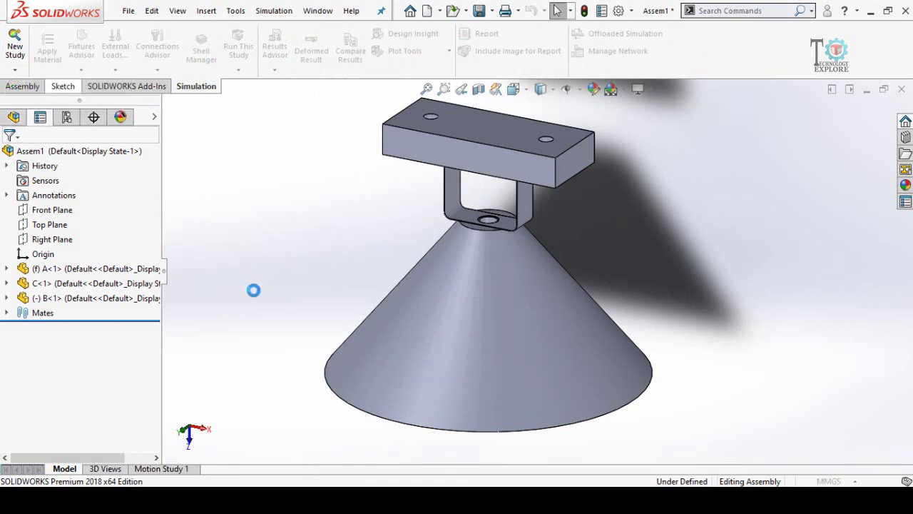
{"action": "left_click_drag", "start_coordinate": [54, 247], "coordinate": [25, 247]}
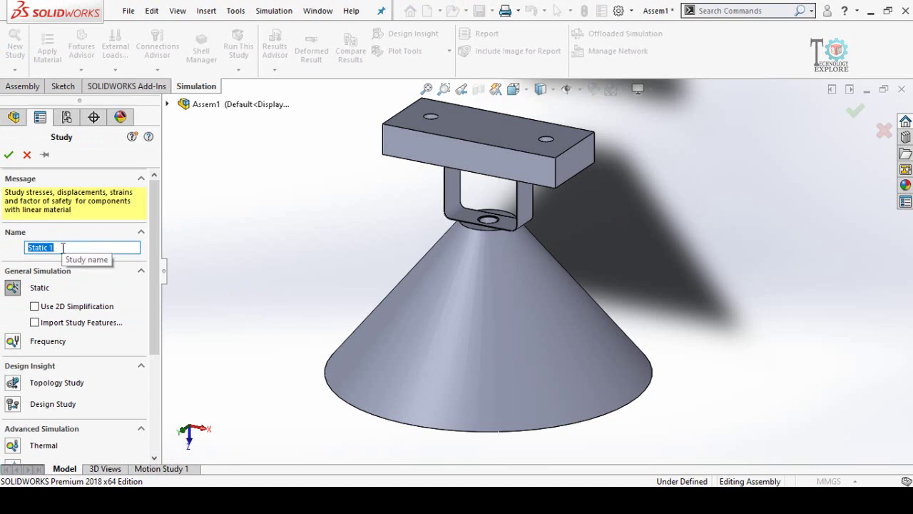
{"action": "left_click", "coordinate": [7, 155]}
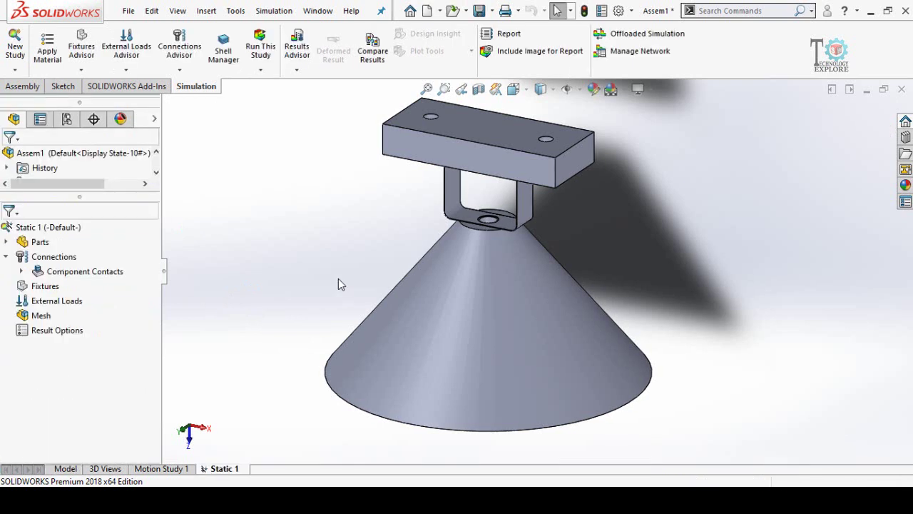
{"action": "scroll", "coordinate": [637, 298], "scroll_direction": "down", "scroll_amount": 2}
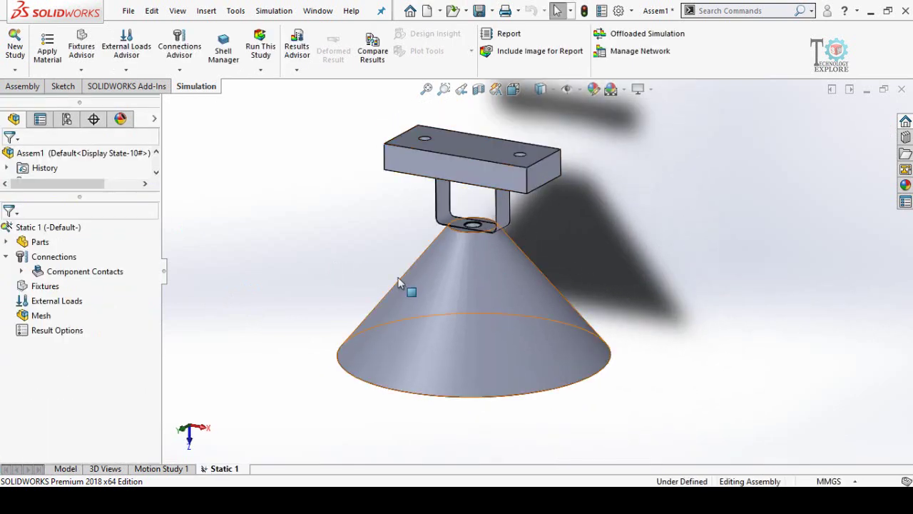
Expand Parts in the study tree to list A-1, B-1 and C-1.
{"action": "left_click", "coordinate": [6, 243]}
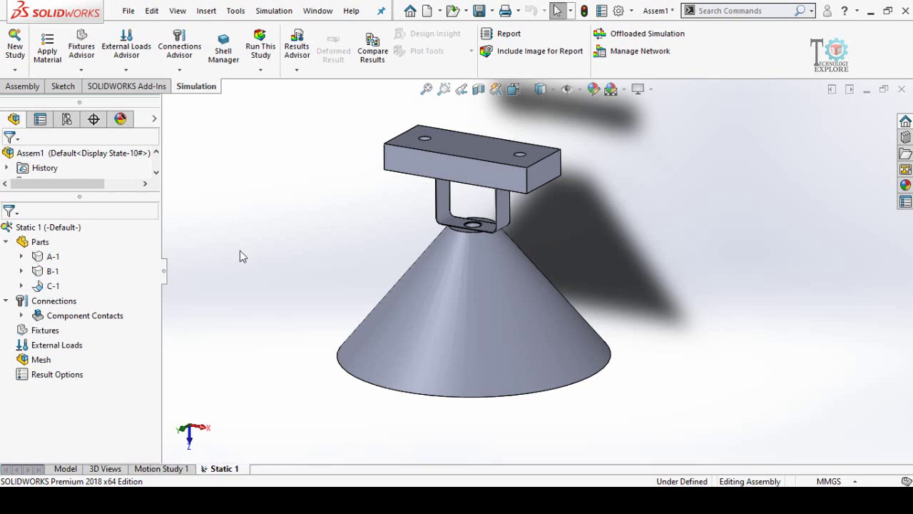
{"action": "right_click", "coordinate": [22, 242]}
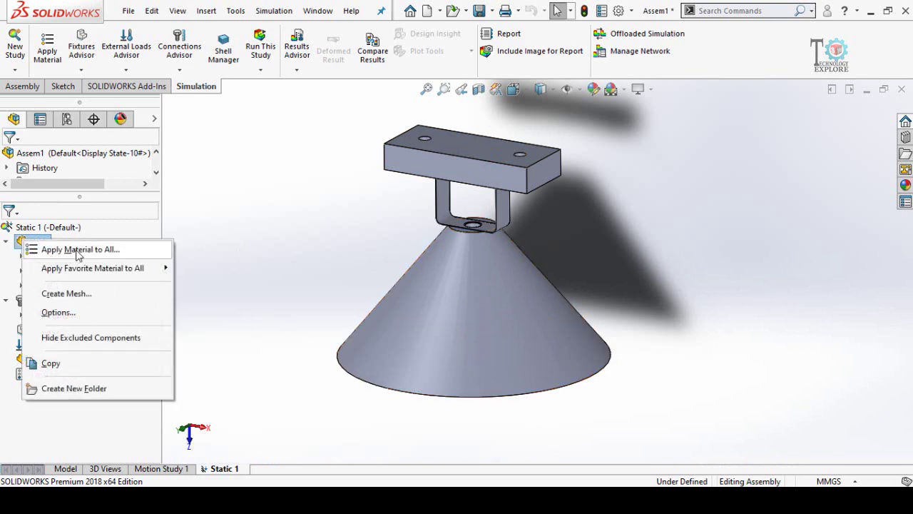
{"action": "left_click", "coordinate": [223, 231]}
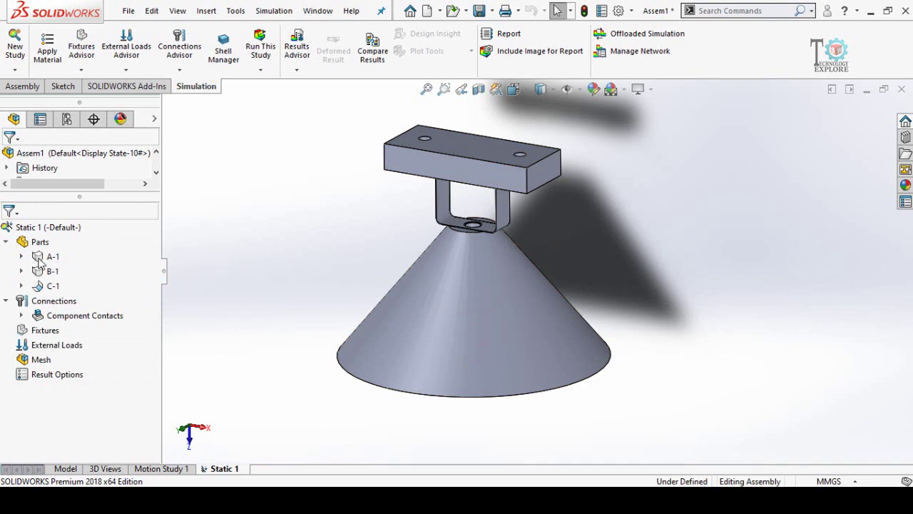
Apply Copper from Copper Alloys to the top plate part A-1.
{"action": "right_click", "coordinate": [39, 258]}
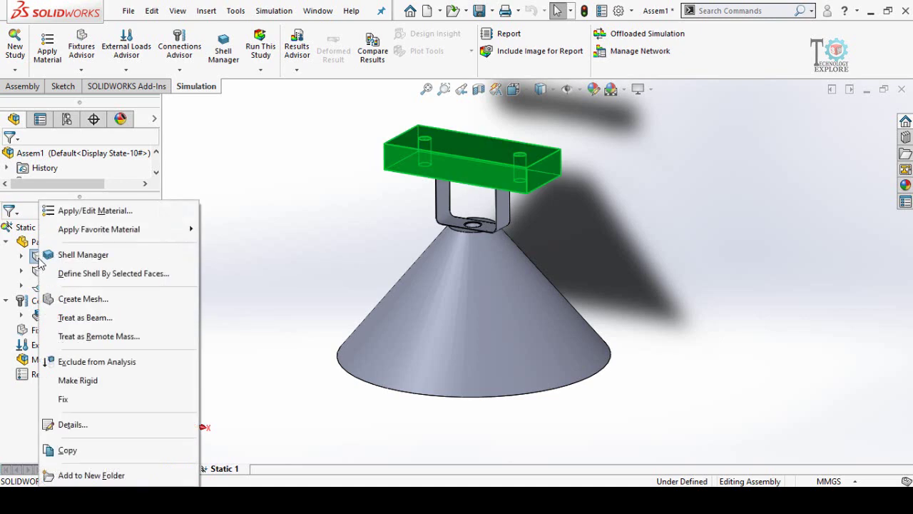
{"action": "left_click", "coordinate": [79, 212]}
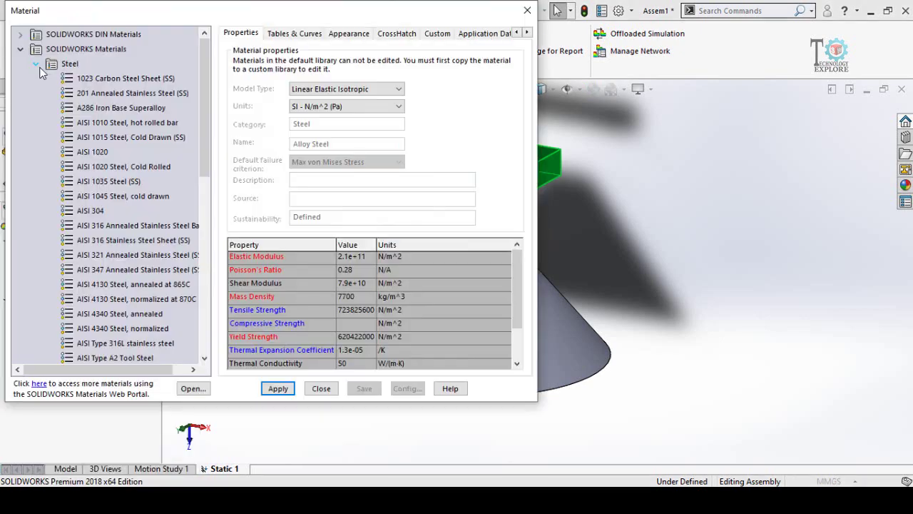
{"action": "left_click", "coordinate": [36, 64]}
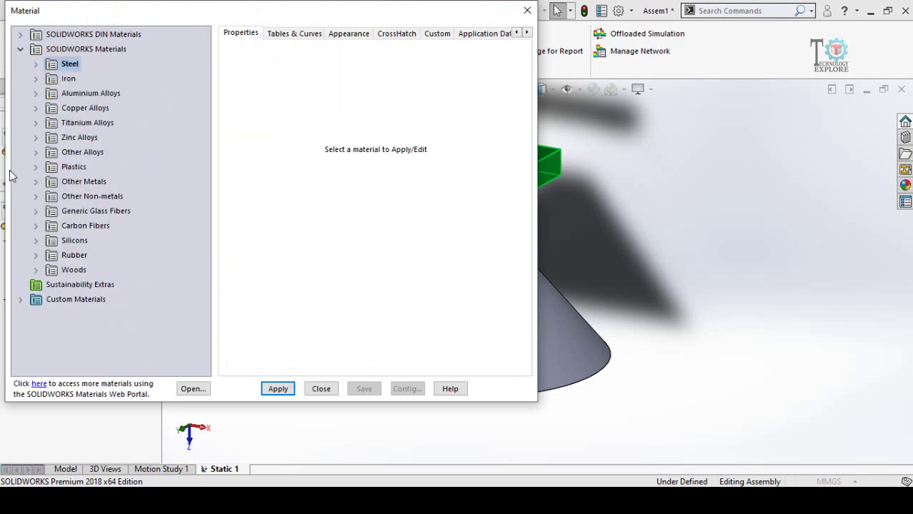
{"action": "left_click", "coordinate": [36, 109]}
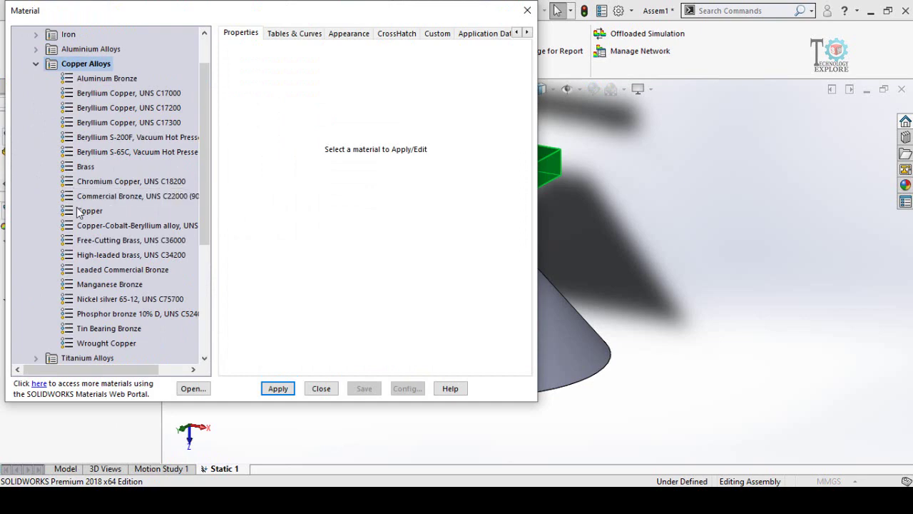
{"action": "left_click", "coordinate": [79, 210]}
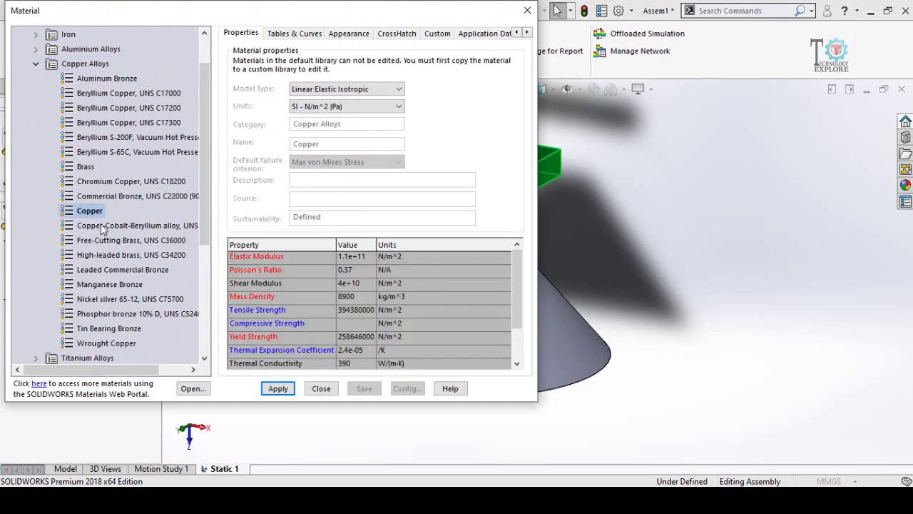
{"action": "left_click", "coordinate": [316, 393]}
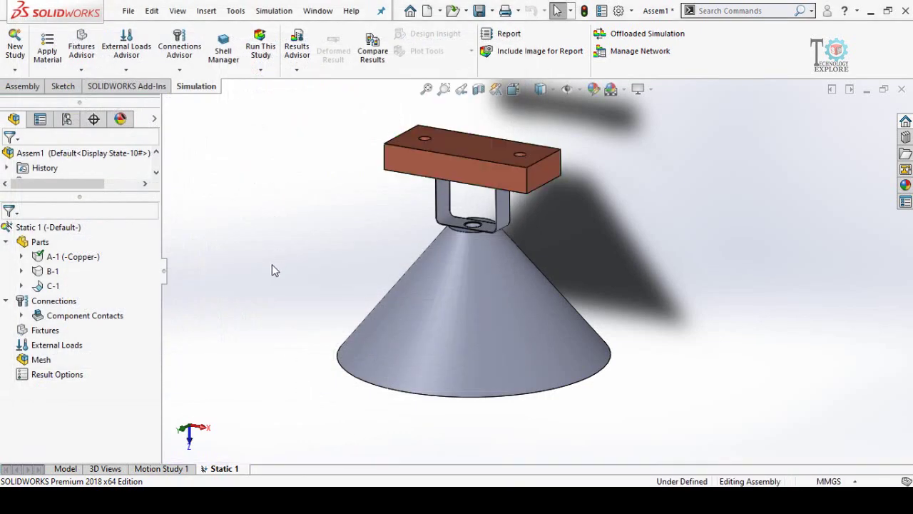
Assign AISI 304 steel to the cone part B-1.
{"action": "left_click", "coordinate": [52, 275]}
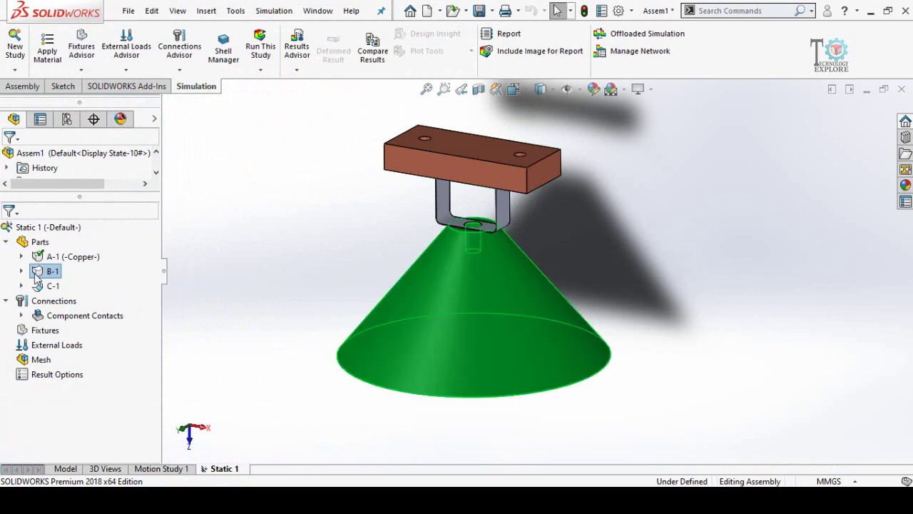
{"action": "right_click", "coordinate": [36, 274]}
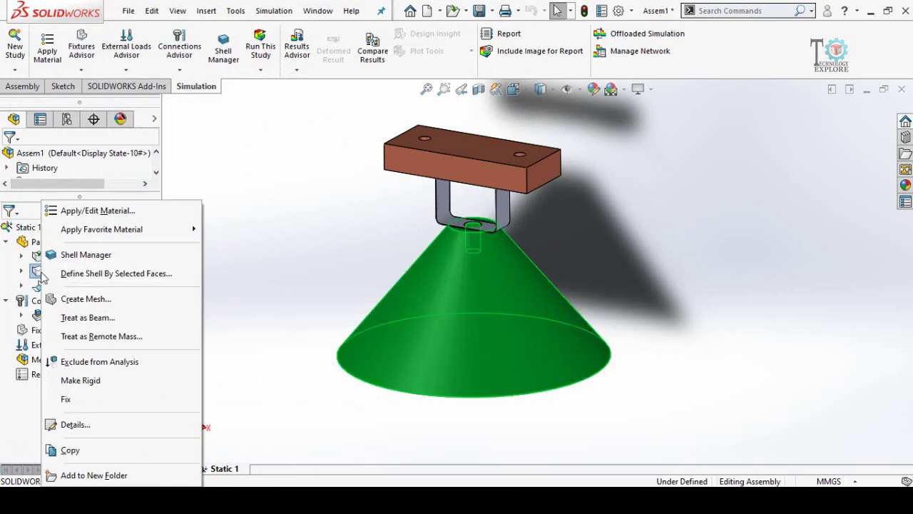
{"action": "left_click", "coordinate": [76, 212]}
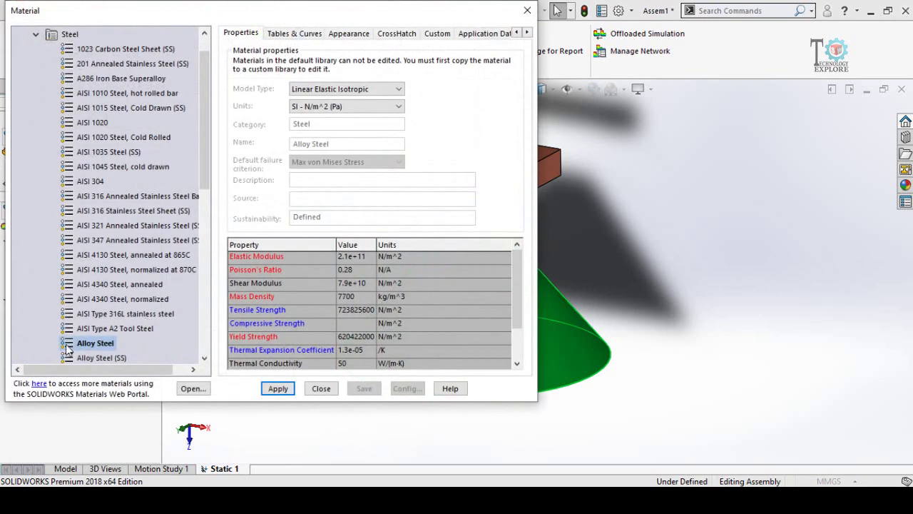
{"action": "left_click", "coordinate": [75, 183]}
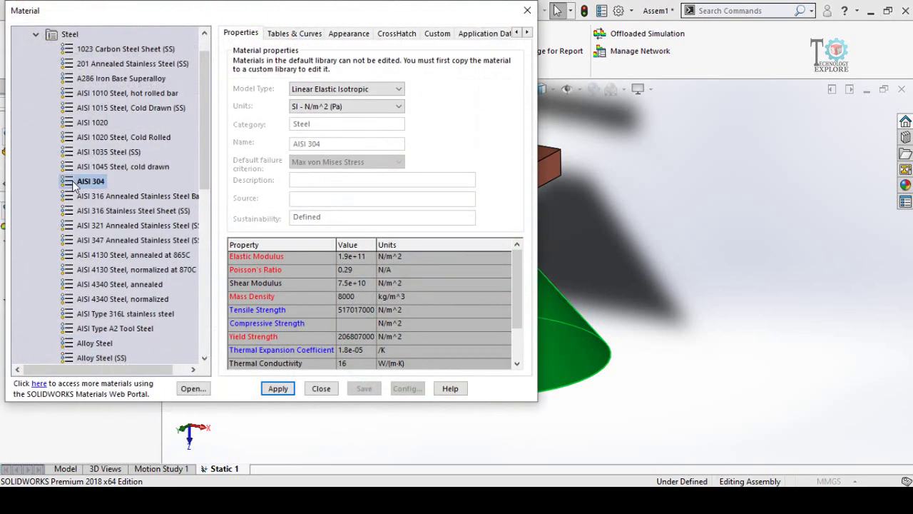
{"action": "left_click", "coordinate": [279, 389]}
{"action": "left_click", "coordinate": [321, 388]}
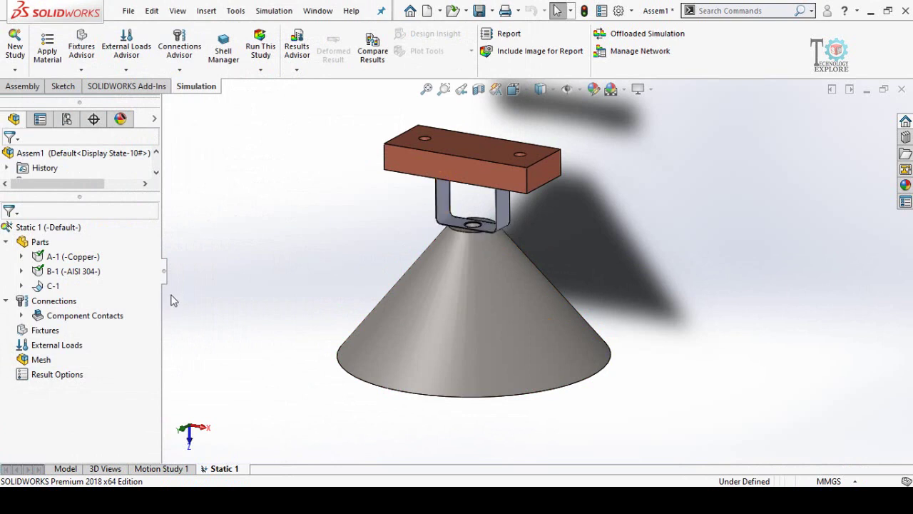
Assign Brass from Copper Alloys to the bracket part C-1.
{"action": "right_click", "coordinate": [36, 286]}
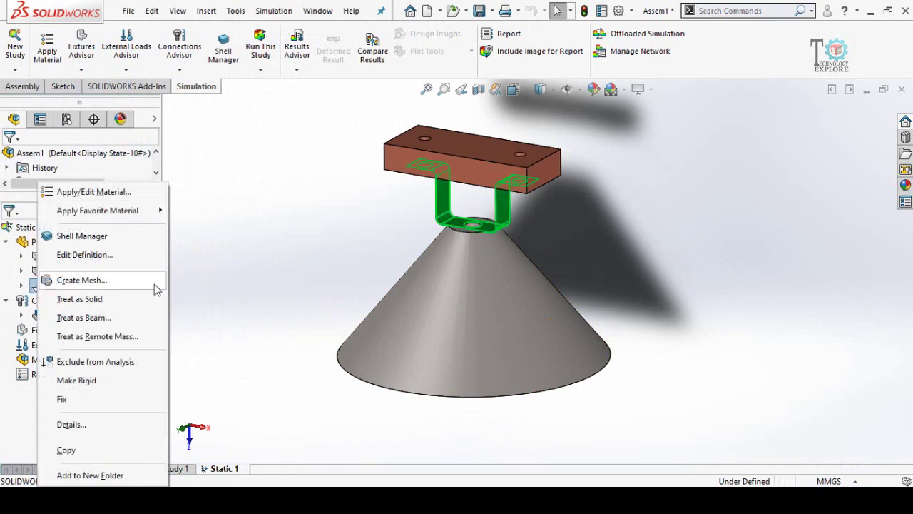
{"action": "left_click", "coordinate": [88, 193]}
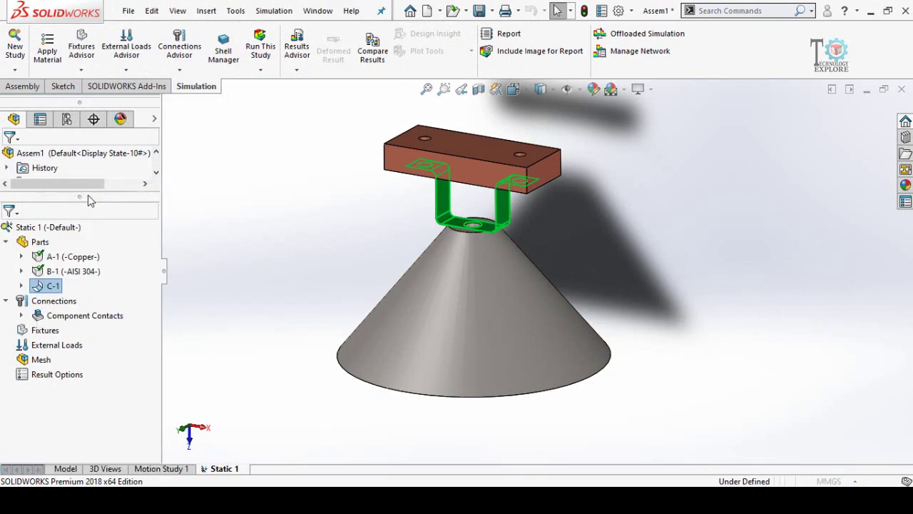
{"action": "scroll", "coordinate": [109, 283], "scroll_direction": "up", "scroll_amount": 1}
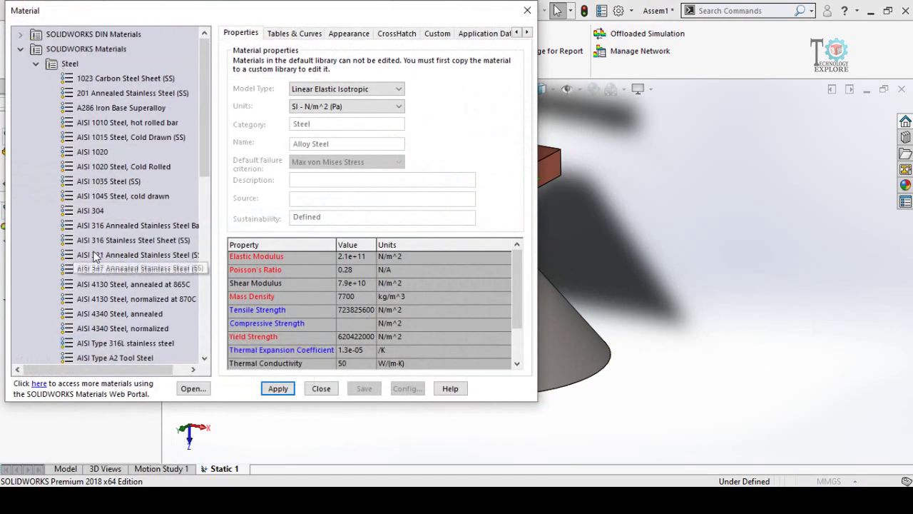
{"action": "left_click", "coordinate": [34, 64]}
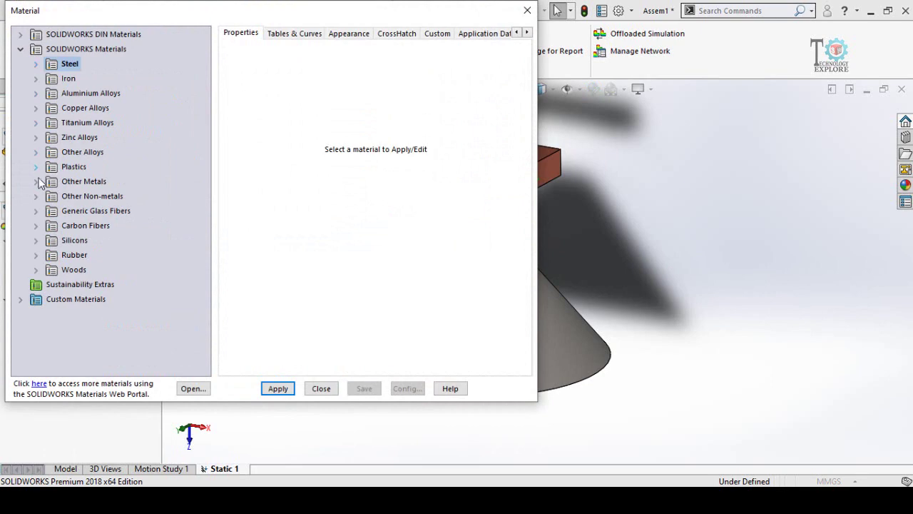
{"action": "double_click", "coordinate": [51, 108]}
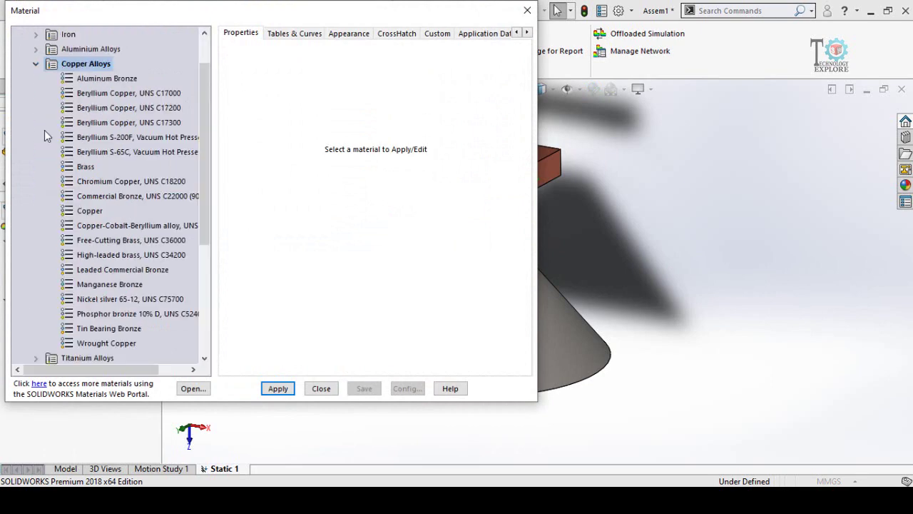
{"action": "left_click", "coordinate": [80, 166]}
{"action": "left_click", "coordinate": [278, 389]}
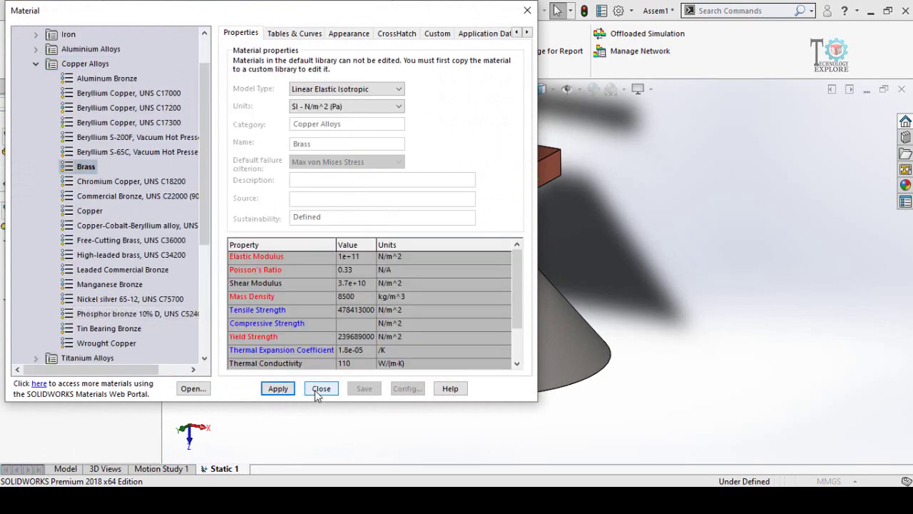
{"action": "left_click", "coordinate": [319, 389]}
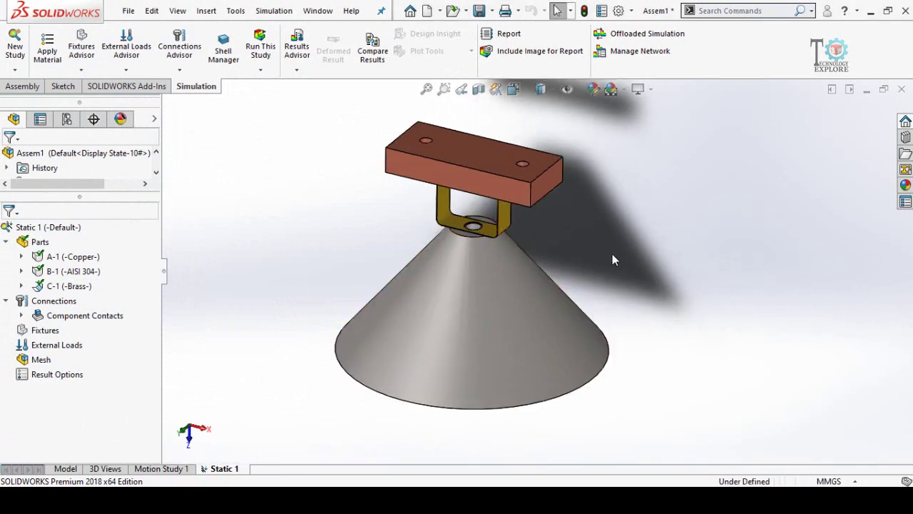
{"action": "scroll", "coordinate": [572, 225], "scroll_direction": "down", "scroll_amount": 1}
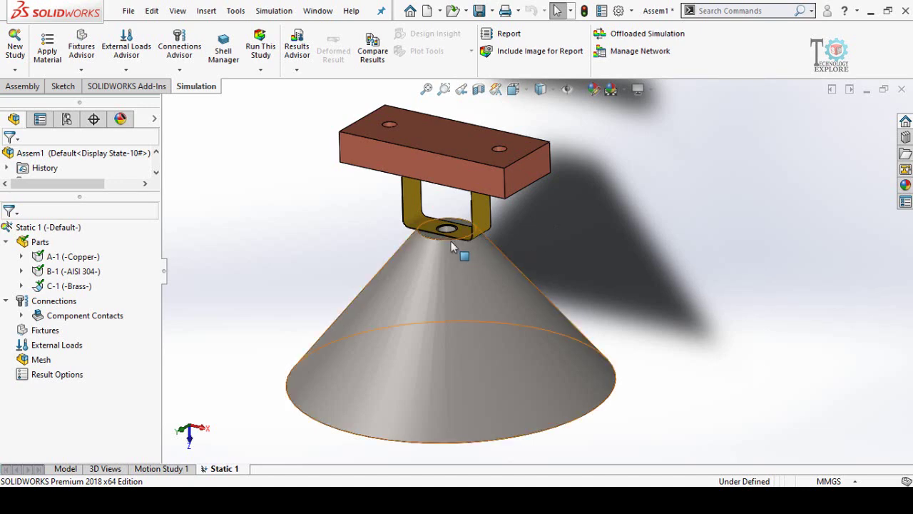
{"action": "scroll", "coordinate": [460, 246], "scroll_direction": "down", "scroll_amount": 5}
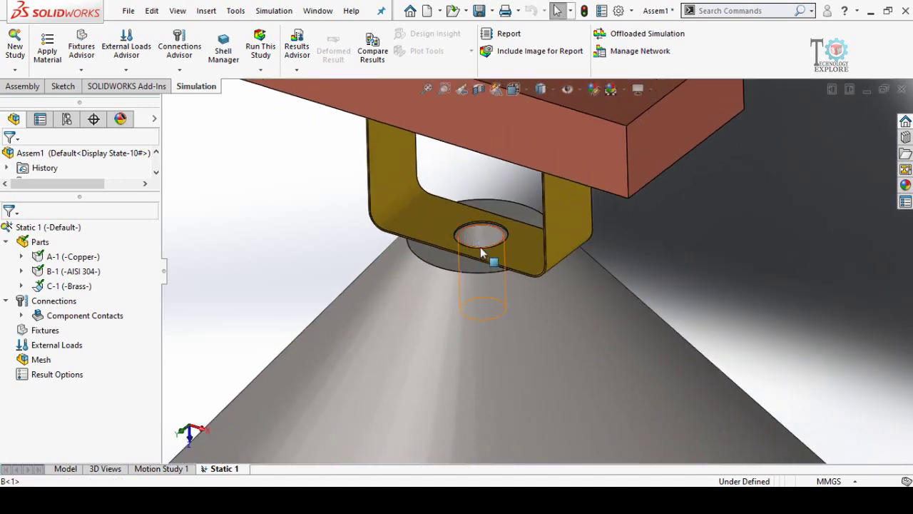
{"action": "middle_click_drag", "start_coordinate": [468, 248], "coordinate": [430, 180]}
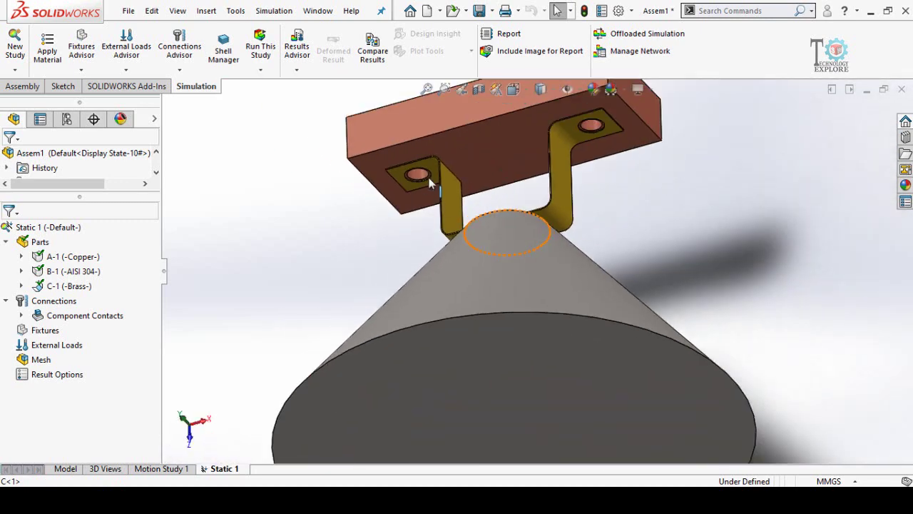
{"action": "key", "text": "ctrl+shift+z"}
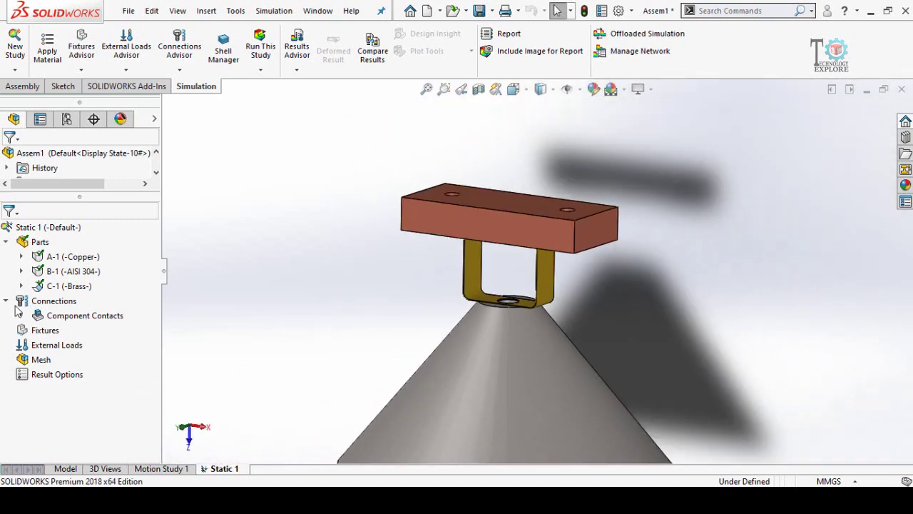
Start a Counterbore Screw bolt connector from the Connections menu.
{"action": "right_click", "coordinate": [23, 305]}
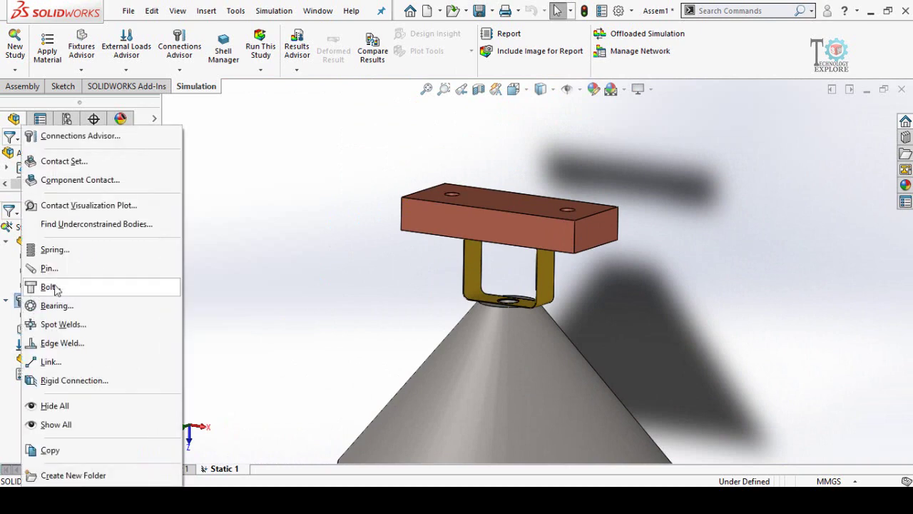
{"action": "left_click", "coordinate": [50, 286]}
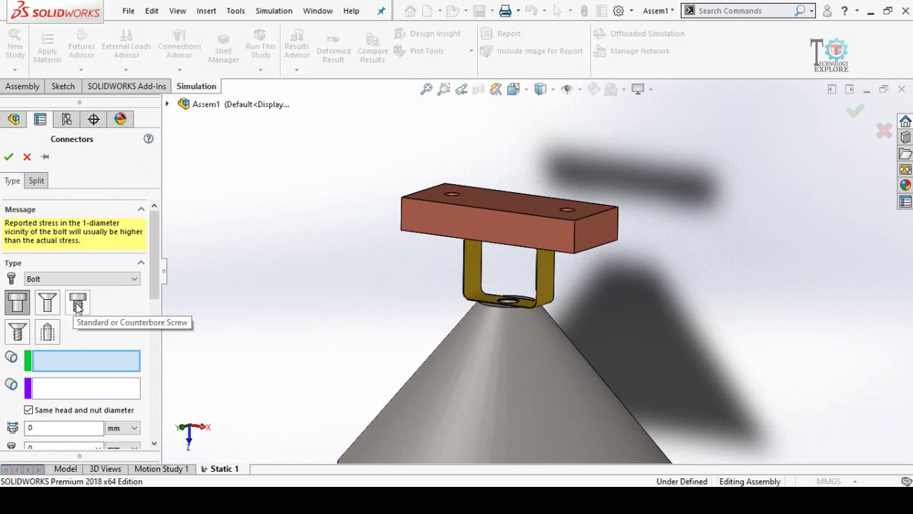
{"action": "left_click", "coordinate": [78, 303]}
{"action": "scroll", "coordinate": [38, 306], "scroll_direction": "down", "scroll_amount": 3}
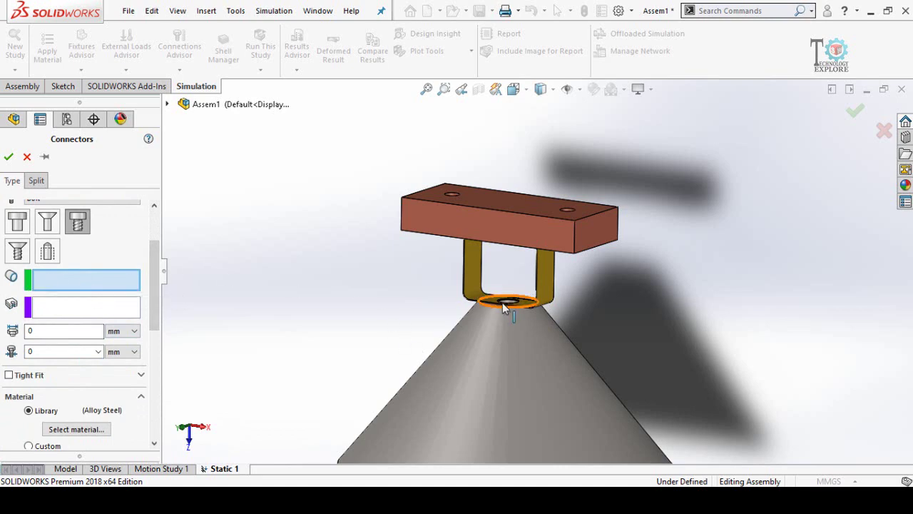
{"action": "scroll", "coordinate": [502, 303], "scroll_direction": "down", "scroll_amount": 2}
{"action": "scroll", "coordinate": [502, 302], "scroll_direction": "down", "scroll_amount": 5}
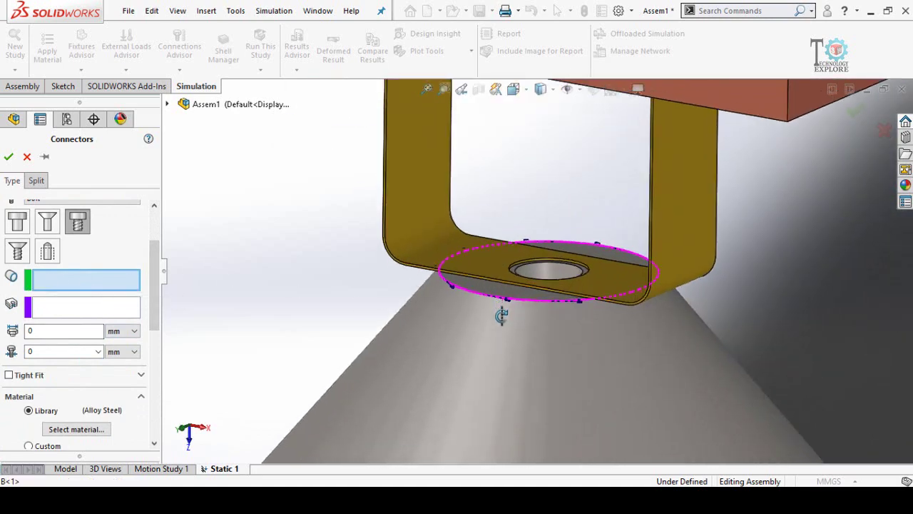
{"action": "scroll", "coordinate": [510, 267], "scroll_direction": "down", "scroll_amount": 3}
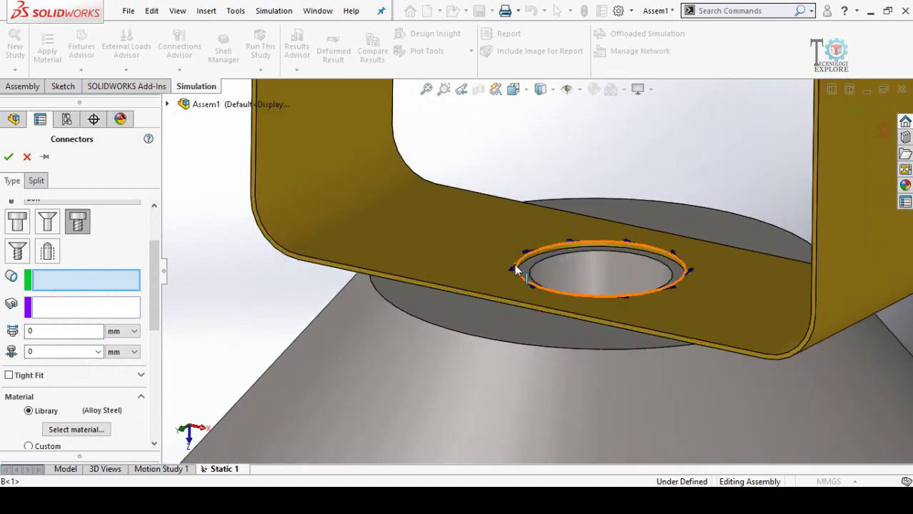
Bolt the bracket's lower hole edge to the cone hole face (9.75 mm head, 6.5 mm shank).
{"action": "left_click", "coordinate": [516, 268]}
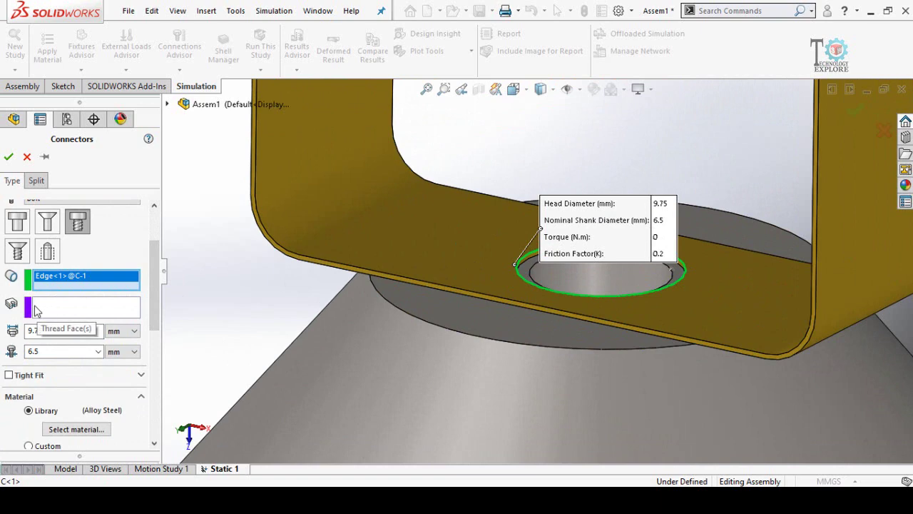
{"action": "left_click", "coordinate": [44, 313]}
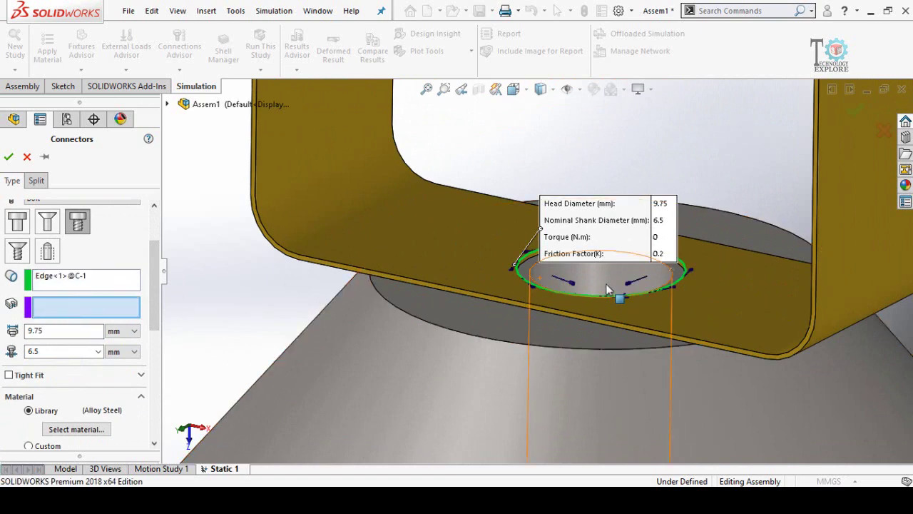
{"action": "middle_click_drag", "start_coordinate": [577, 292], "coordinate": [579, 325]}
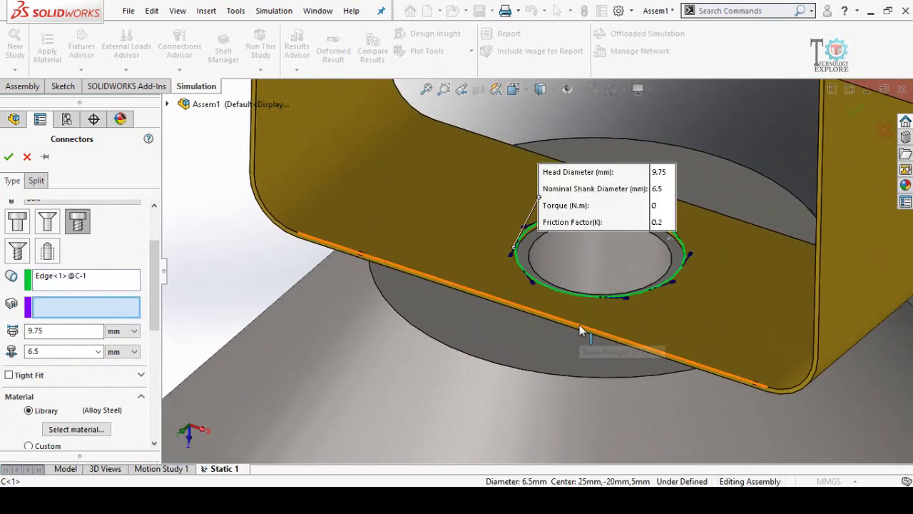
{"action": "left_click", "coordinate": [579, 269]}
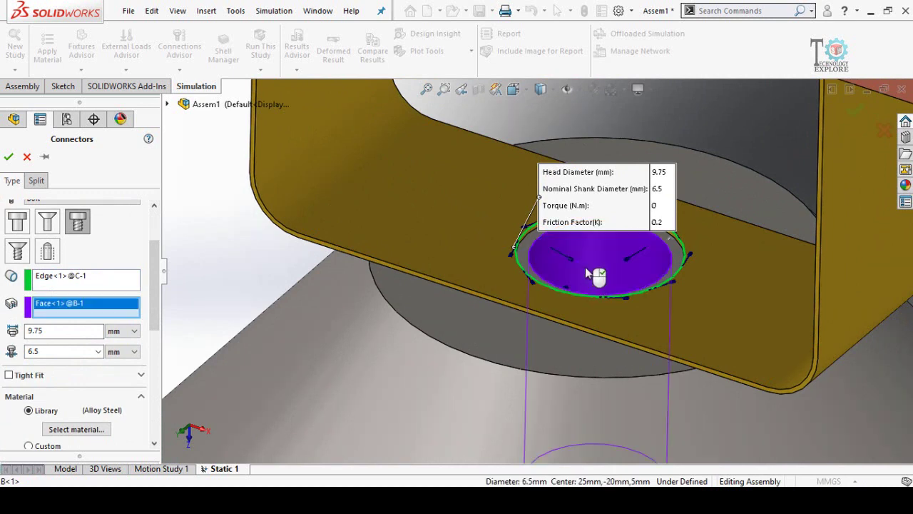
{"action": "scroll", "coordinate": [585, 267], "scroll_direction": "up", "scroll_amount": 3}
{"action": "left_click", "coordinate": [8, 158]}
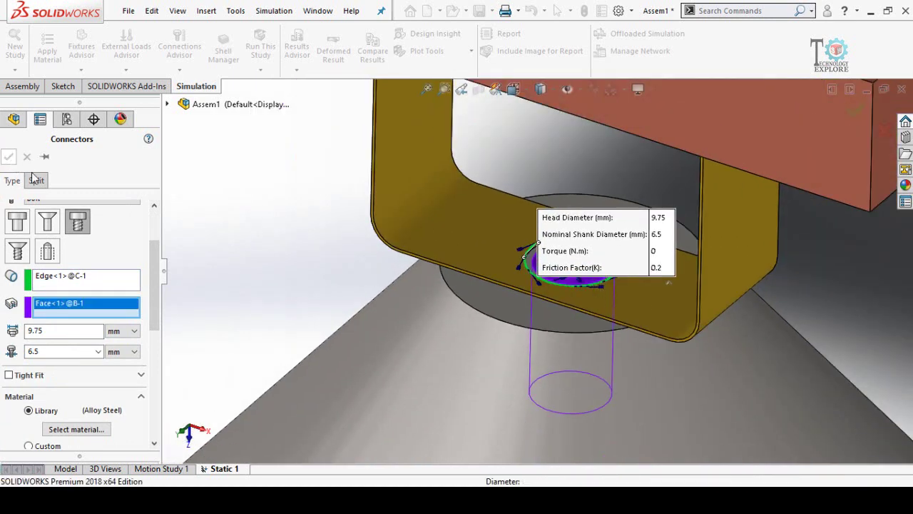
{"action": "middle_click_drag", "start_coordinate": [309, 273], "coordinate": [483, 212]}
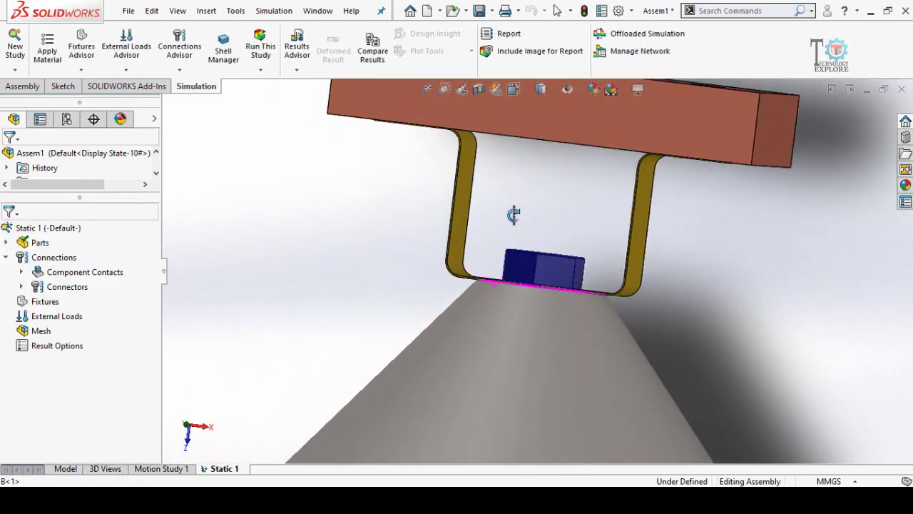
Add a counterbore screw bolt from the left hole edge to the plate face (8.25 mm head, 5.5 mm shank).
{"action": "middle_click_drag", "start_coordinate": [547, 224], "coordinate": [536, 179]}
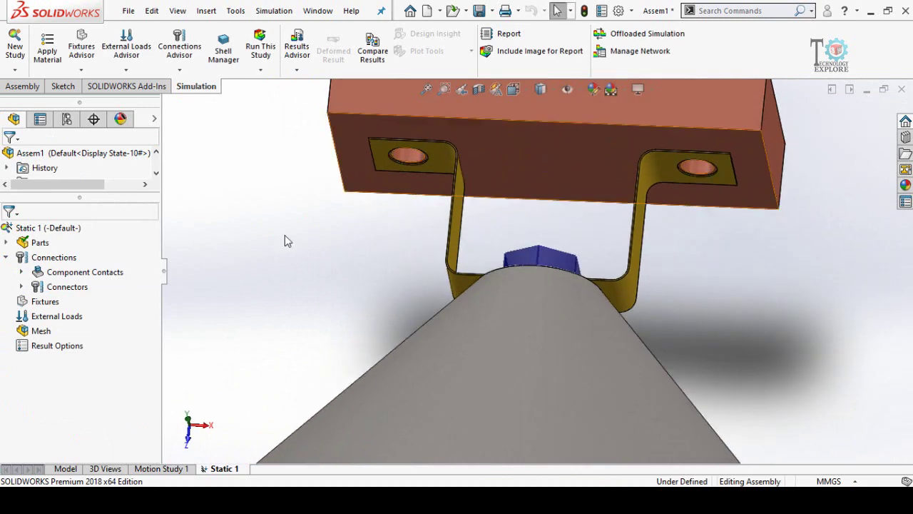
{"action": "right_click", "coordinate": [33, 261]}
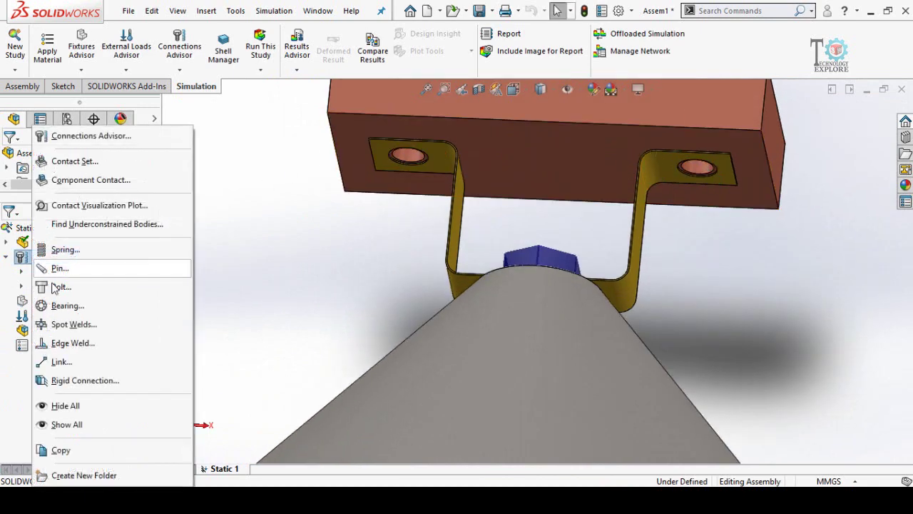
{"action": "left_click", "coordinate": [276, 239]}
{"action": "scroll", "coordinate": [417, 171], "scroll_direction": "down", "scroll_amount": 10}
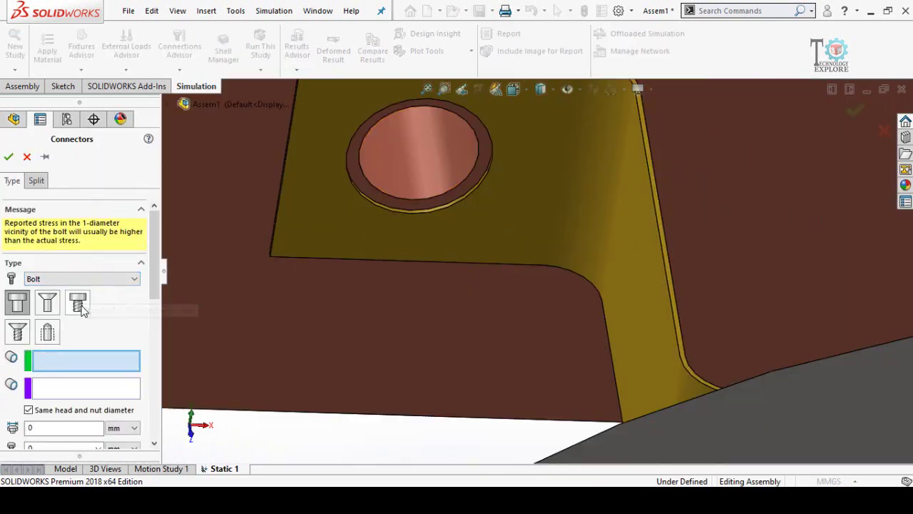
{"action": "left_click", "coordinate": [78, 303]}
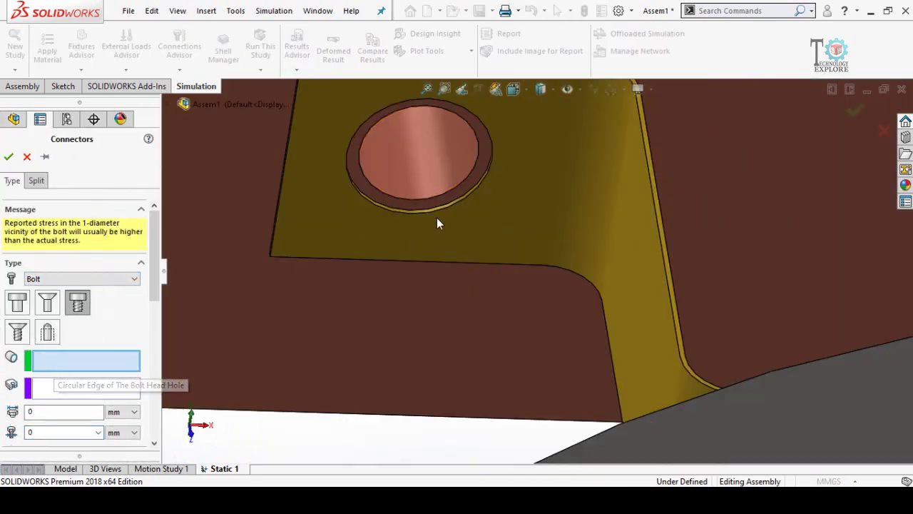
{"action": "left_click", "coordinate": [411, 211]}
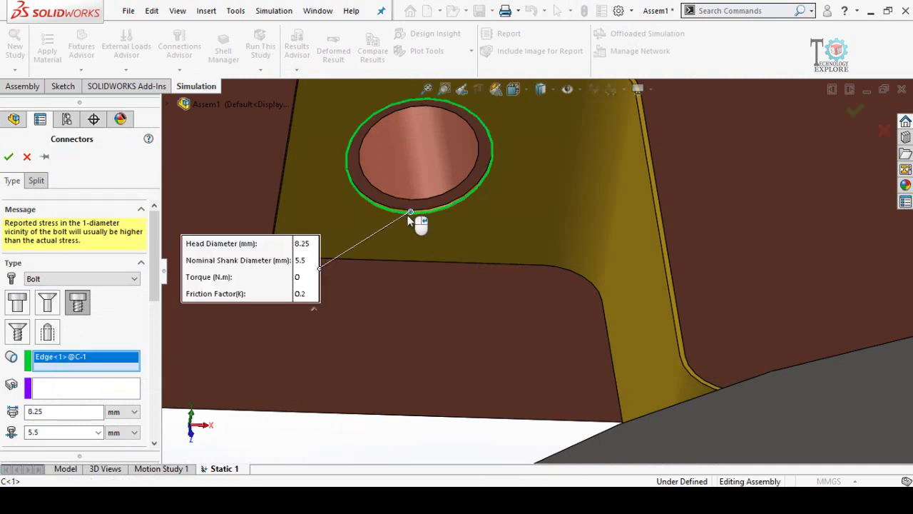
{"action": "left_click", "coordinate": [425, 168]}
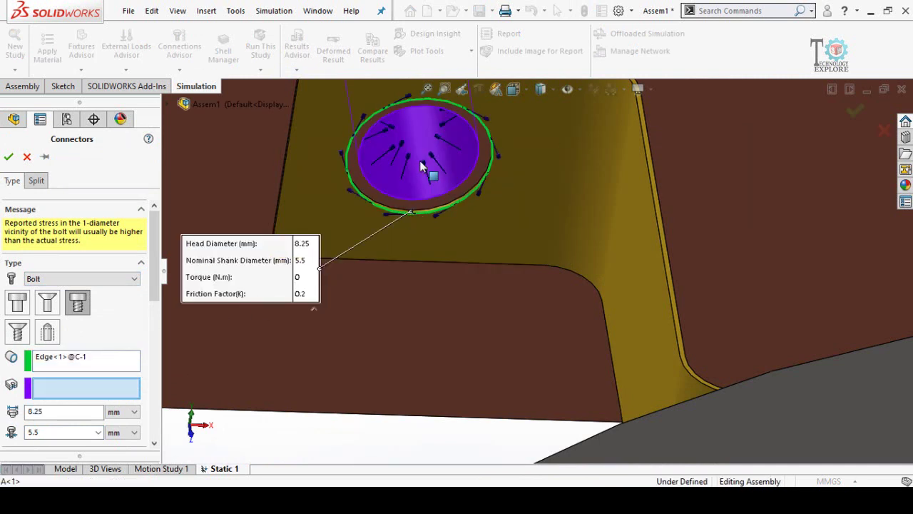
{"action": "left_click", "coordinate": [8, 157]}
{"action": "scroll", "coordinate": [443, 244], "scroll_direction": "up", "scroll_amount": 5}
{"action": "scroll", "coordinate": [443, 246], "scroll_direction": "up", "scroll_amount": 2}
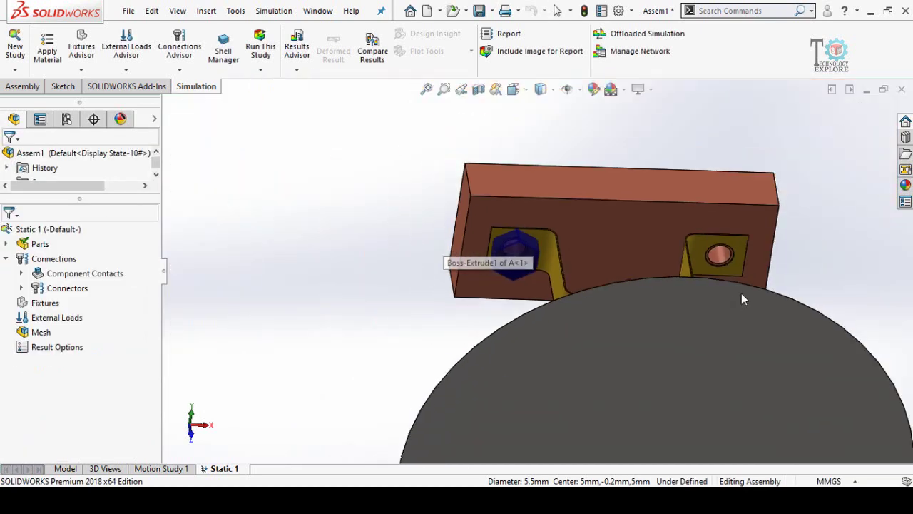
{"action": "scroll", "coordinate": [679, 259], "scroll_direction": "down", "scroll_amount": 6}
{"action": "middle_click_drag", "start_coordinate": [632, 259], "coordinate": [591, 226]}
Add a counterbore screw bolt from the bracket's right hole edge to the plate hole face.
{"action": "scroll", "coordinate": [591, 225], "scroll_direction": "down", "scroll_amount": 3}
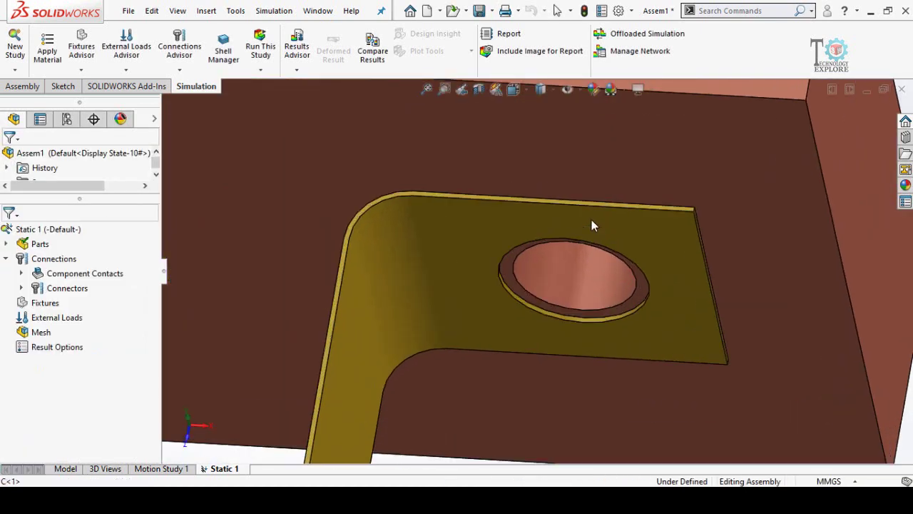
{"action": "right_click", "coordinate": [55, 258]}
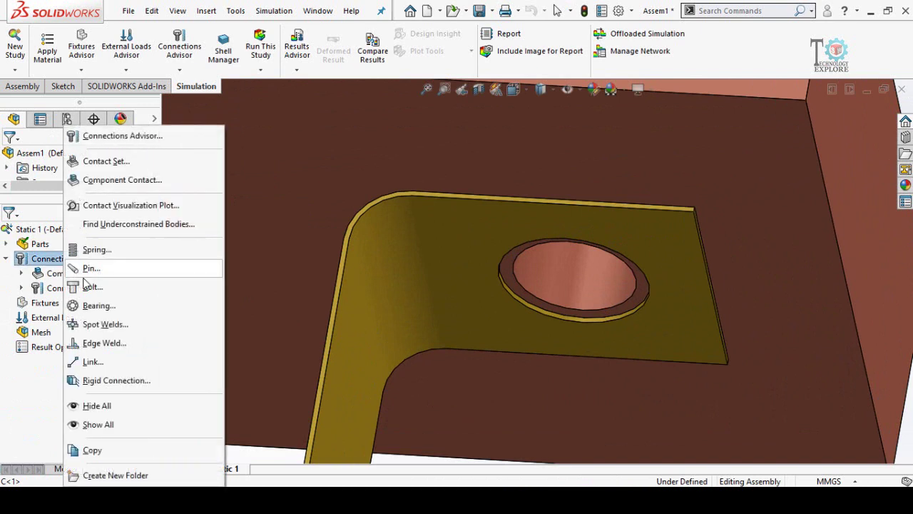
{"action": "key", "text": "Escape"}
{"action": "double_click", "coordinate": [90, 296]}
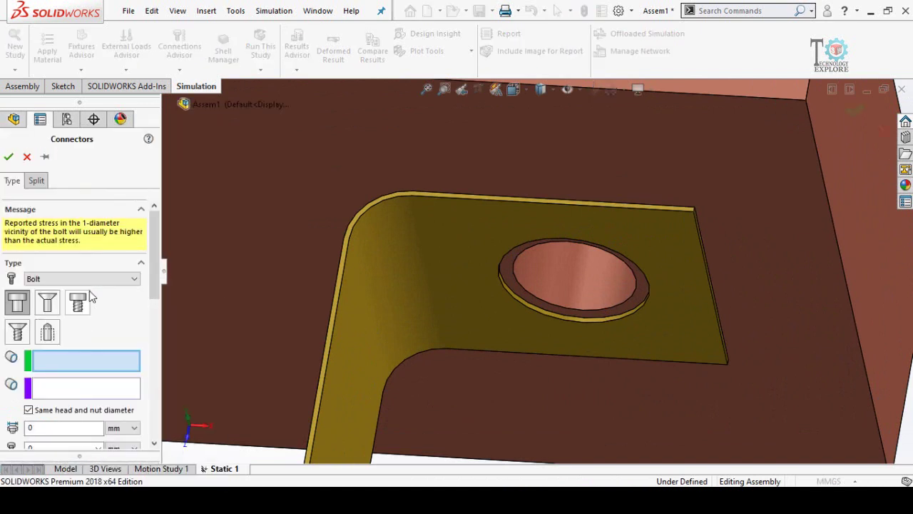
{"action": "left_click", "coordinate": [78, 302]}
{"action": "left_click", "coordinate": [79, 303]}
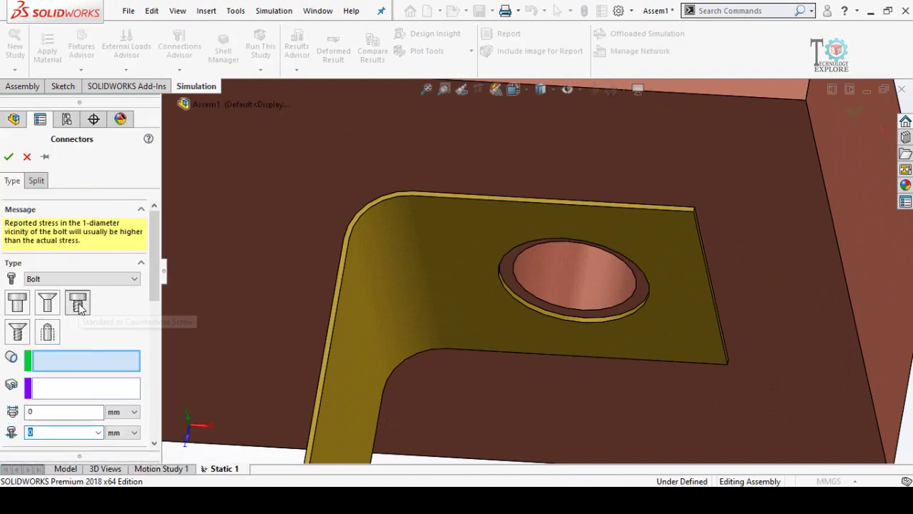
{"action": "left_click", "coordinate": [565, 319]}
{"action": "left_click", "coordinate": [48, 394]}
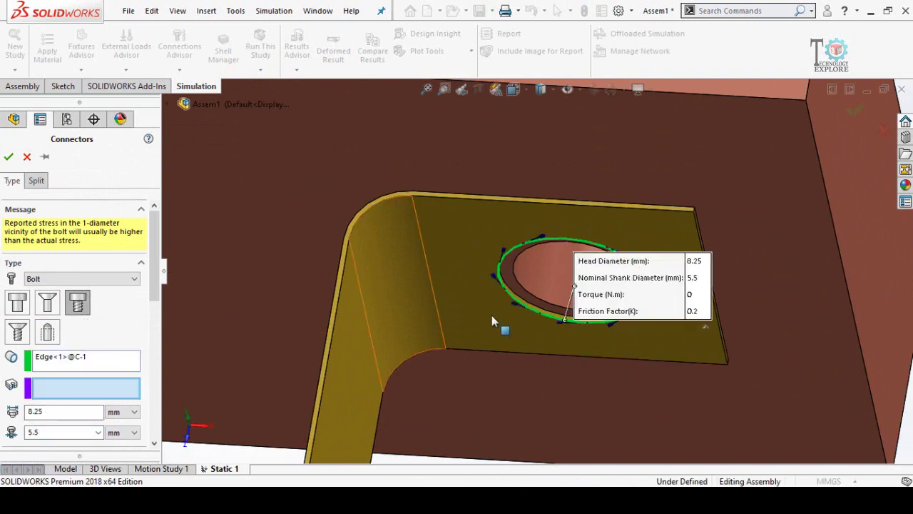
{"action": "left_click", "coordinate": [543, 275]}
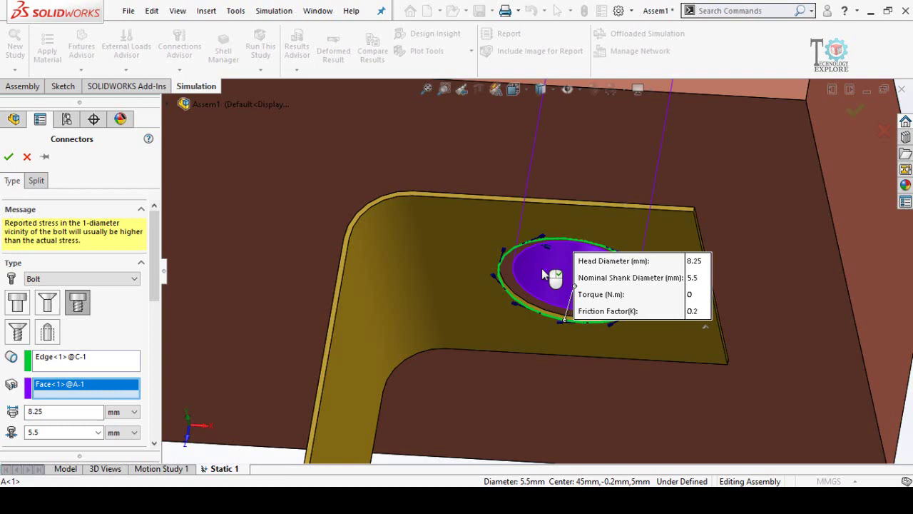
{"action": "left_click", "coordinate": [8, 156]}
{"action": "scroll", "coordinate": [590, 334], "scroll_direction": "up", "scroll_amount": 10}
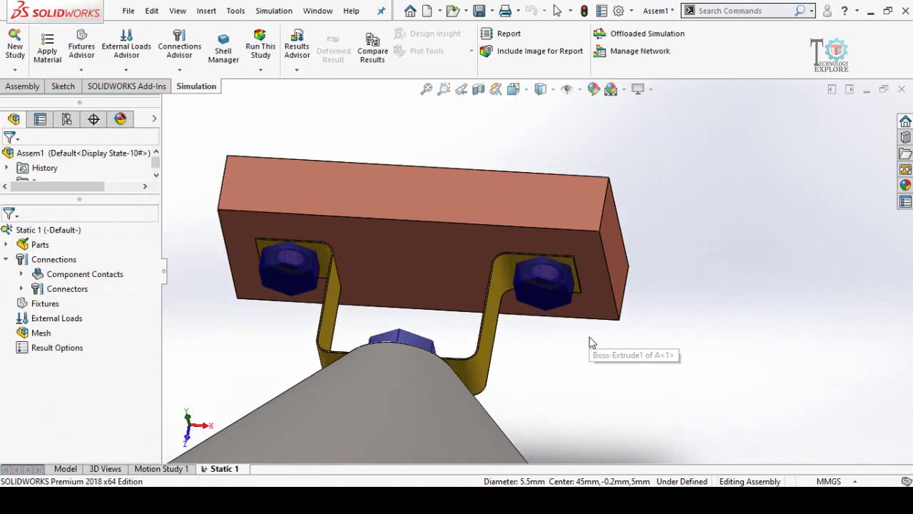
{"action": "scroll", "coordinate": [543, 303], "scroll_direction": "down", "scroll_amount": 4}
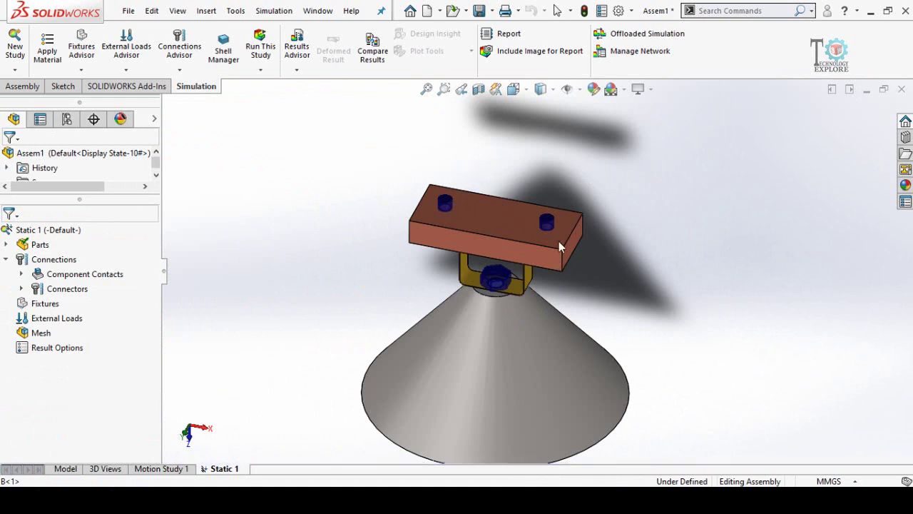
{"action": "scroll", "coordinate": [546, 239], "scroll_direction": "down", "scroll_amount": 2}
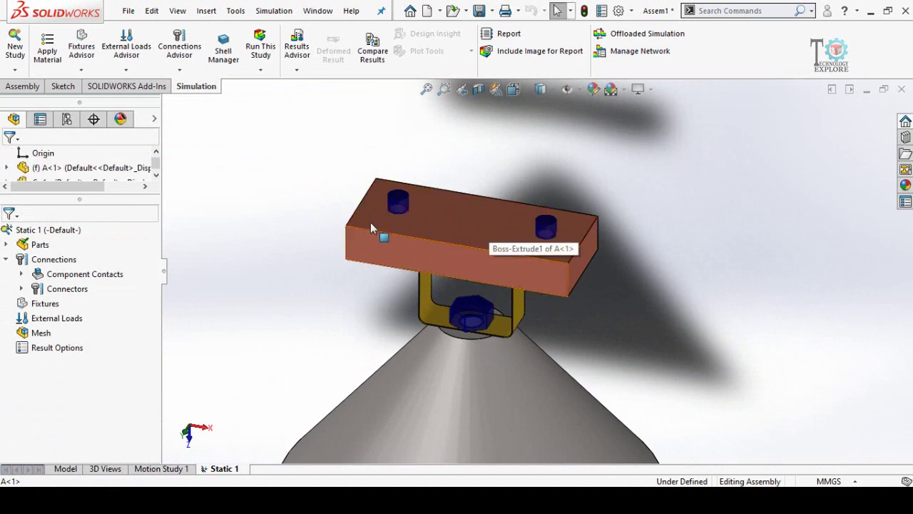
Select the plate's front and top faces in turn, clearing each selection.
{"action": "left_click", "coordinate": [424, 261]}
{"action": "left_click", "coordinate": [329, 266]}
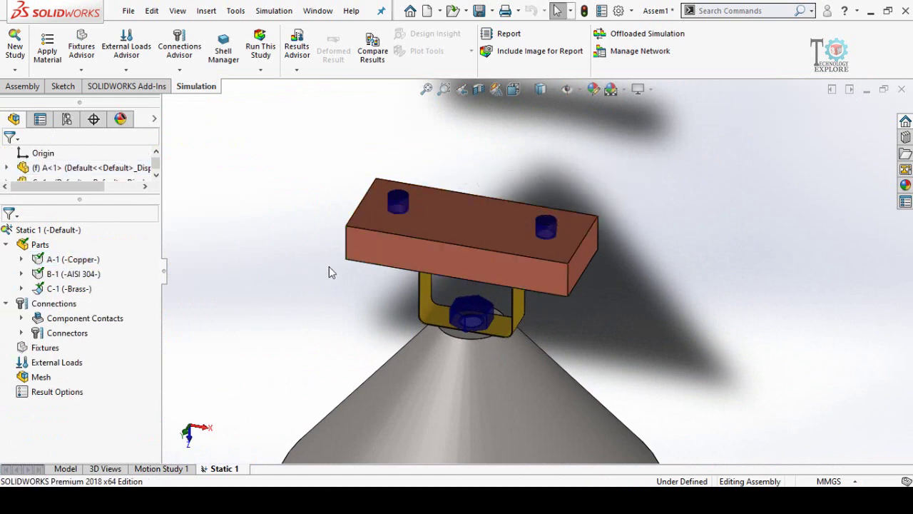
{"action": "left_click", "coordinate": [443, 210]}
{"action": "left_click", "coordinate": [303, 296]}
Add a Fixed Geometry restraint, Fixed-1, on the copper plate's top face.
{"action": "right_click", "coordinate": [27, 349]}
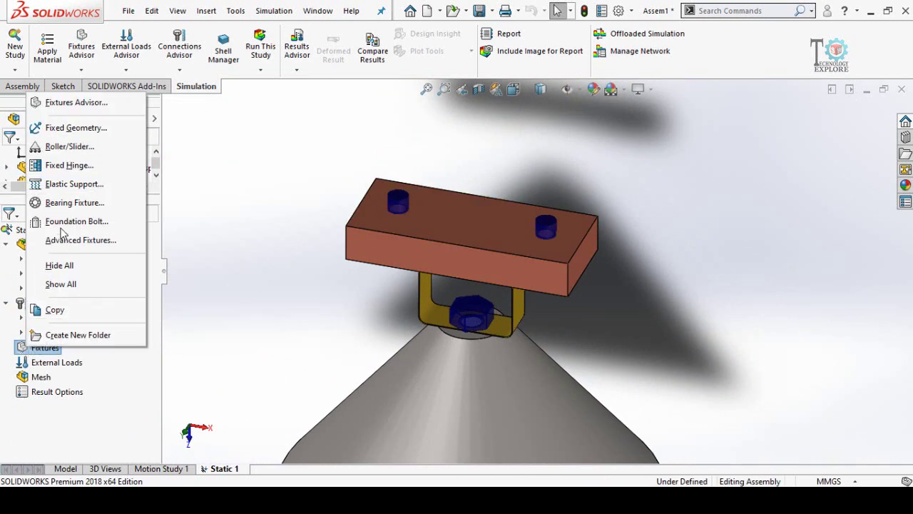
{"action": "left_click", "coordinate": [65, 128]}
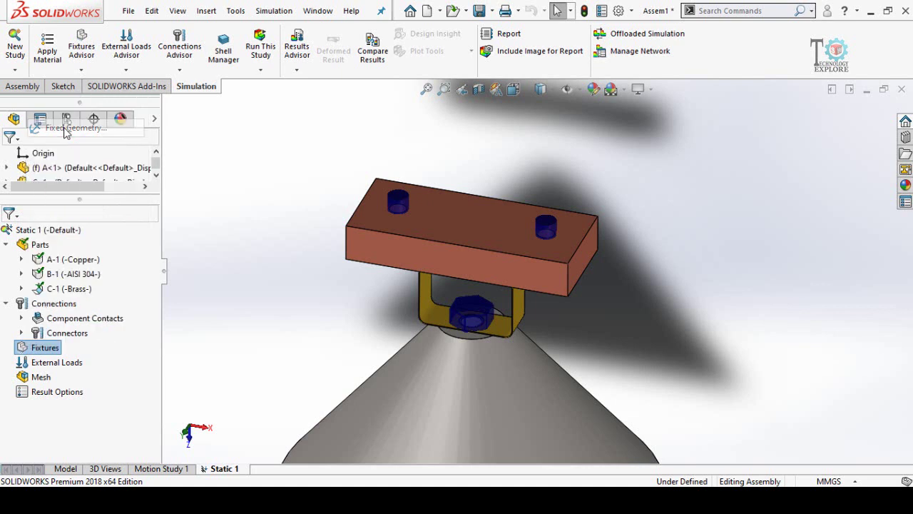
{"action": "left_click", "coordinate": [454, 227]}
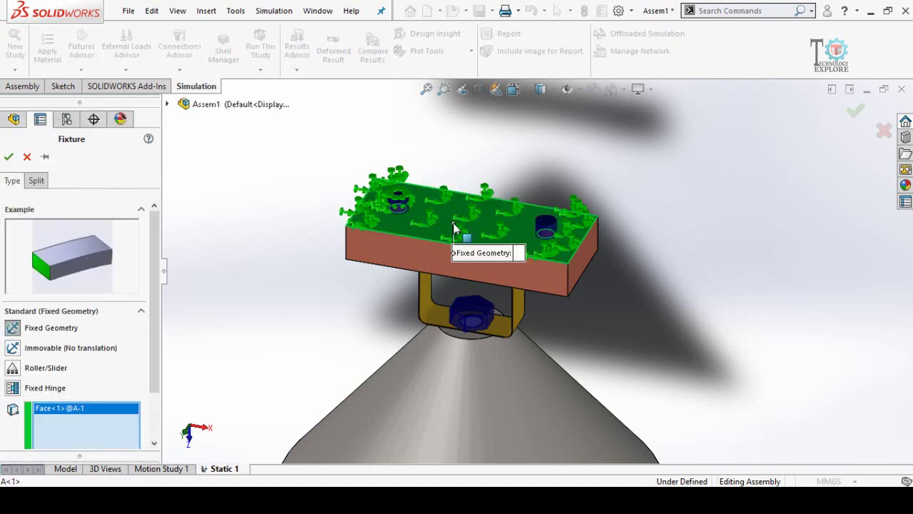
{"action": "left_click", "coordinate": [9, 157]}
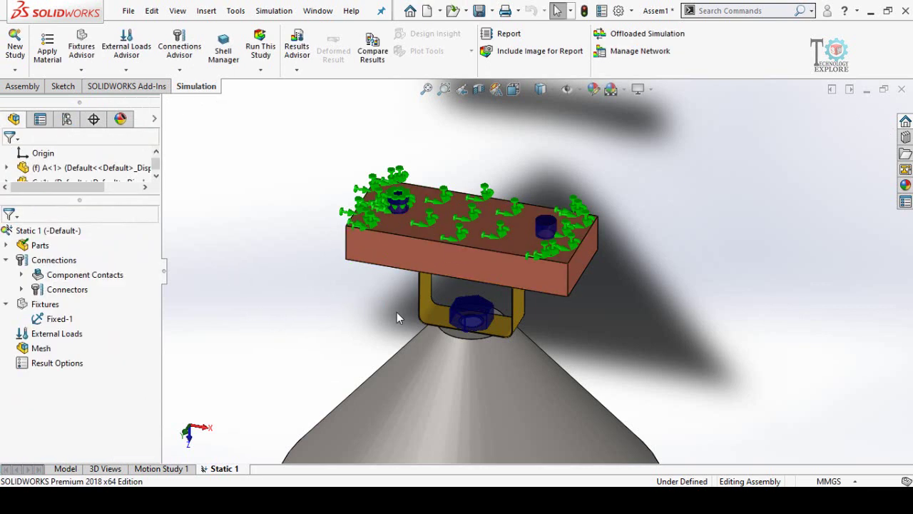
{"action": "scroll", "coordinate": [310, 281], "scroll_direction": "up", "scroll_amount": 2}
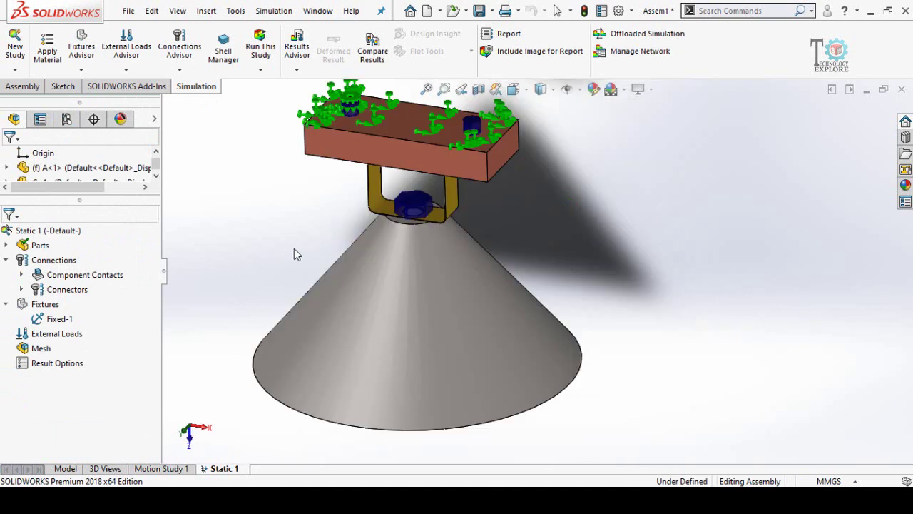
{"action": "scroll", "coordinate": [449, 321], "scroll_direction": "up", "scroll_amount": 2}
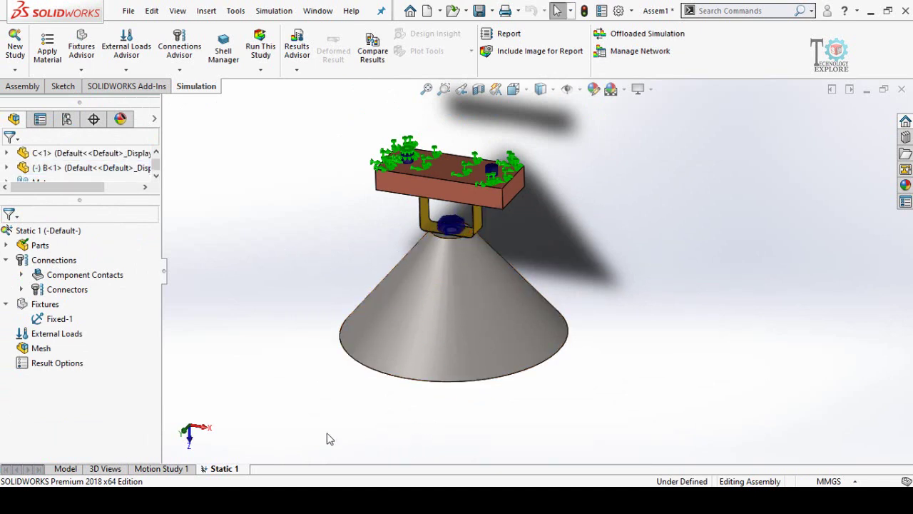
Add 9.81 m/s² gravity normal to the cone's bottom face, replacing Top Plane, pointing downward.
{"action": "right_click", "coordinate": [47, 342]}
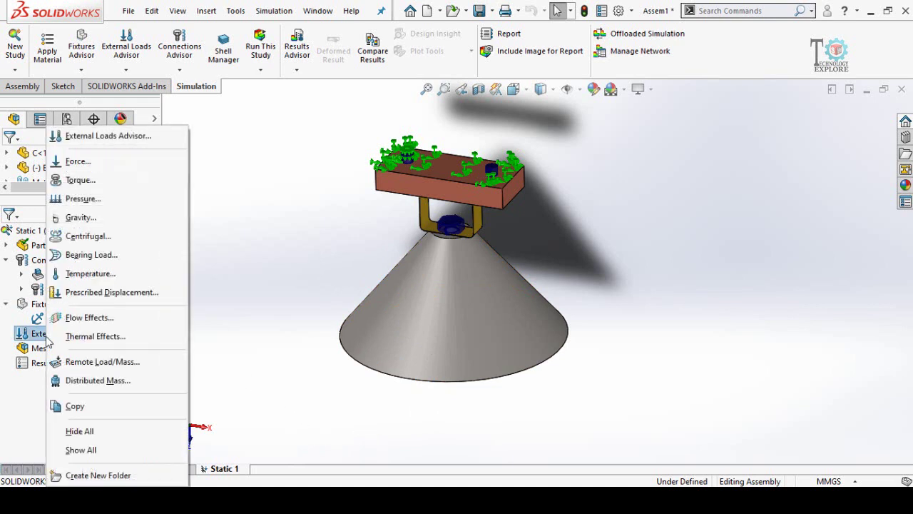
{"action": "left_click", "coordinate": [71, 217]}
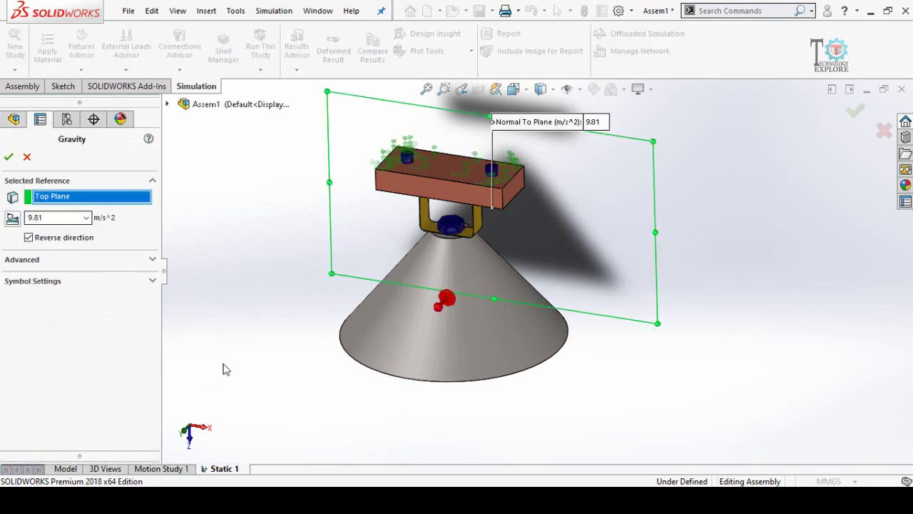
{"action": "middle_click_drag", "start_coordinate": [459, 299], "coordinate": [473, 261]}
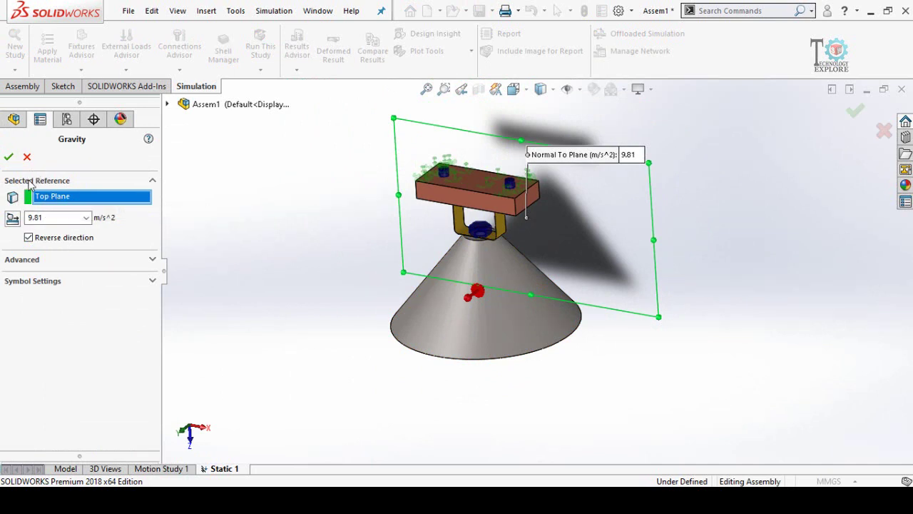
{"action": "right_click", "coordinate": [61, 201]}
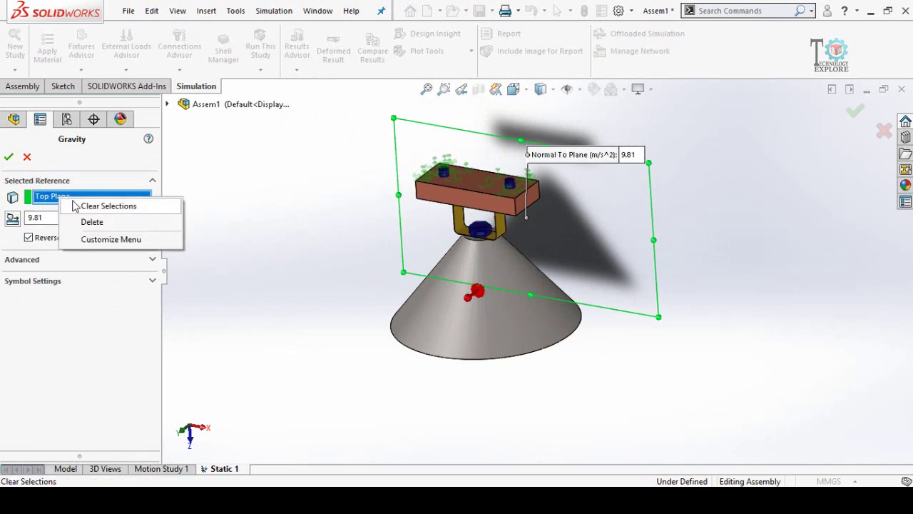
{"action": "left_click", "coordinate": [82, 205]}
{"action": "middle_click_drag", "start_coordinate": [375, 310], "coordinate": [376, 216]}
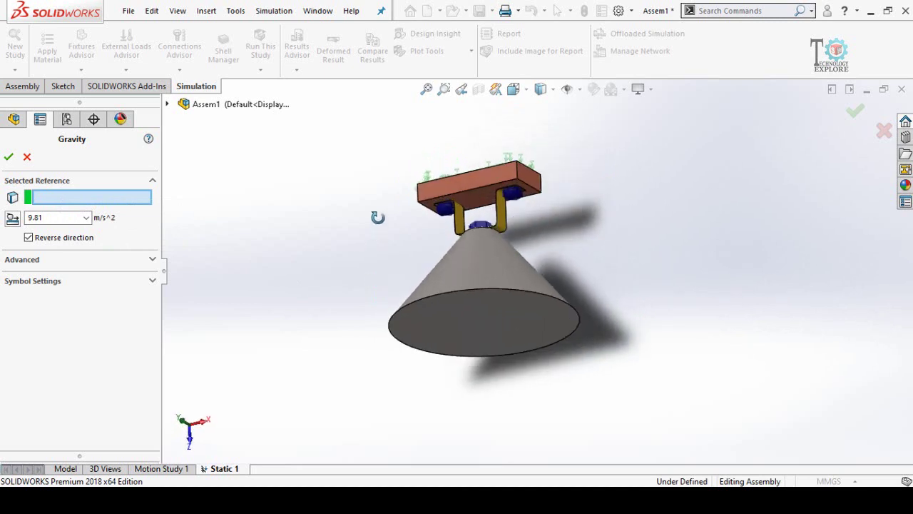
{"action": "left_click", "coordinate": [455, 314]}
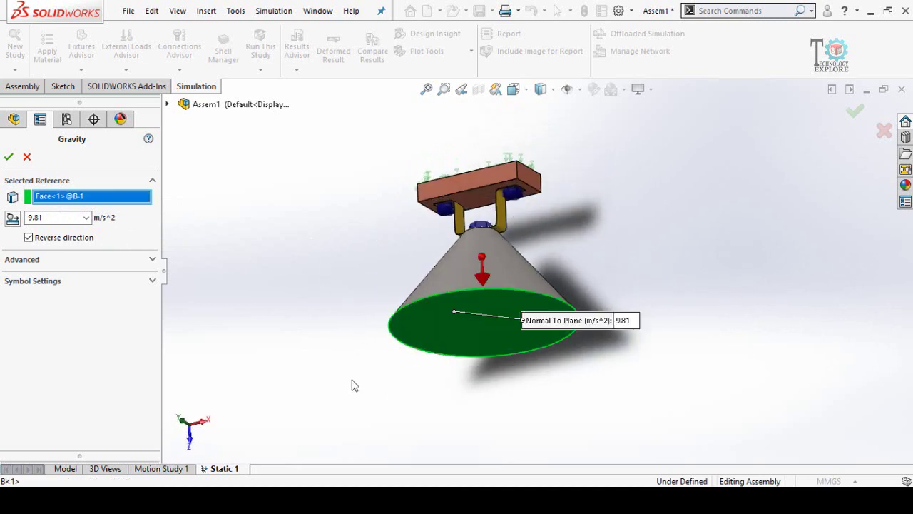
{"action": "middle_click_drag", "start_coordinate": [334, 216], "coordinate": [492, 314]}
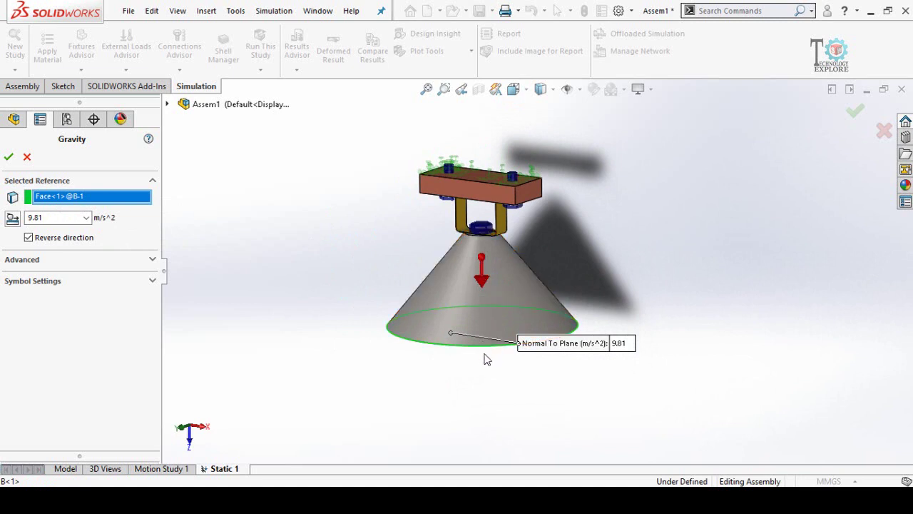
{"action": "scroll", "coordinate": [534, 259], "scroll_direction": "down", "scroll_amount": 2}
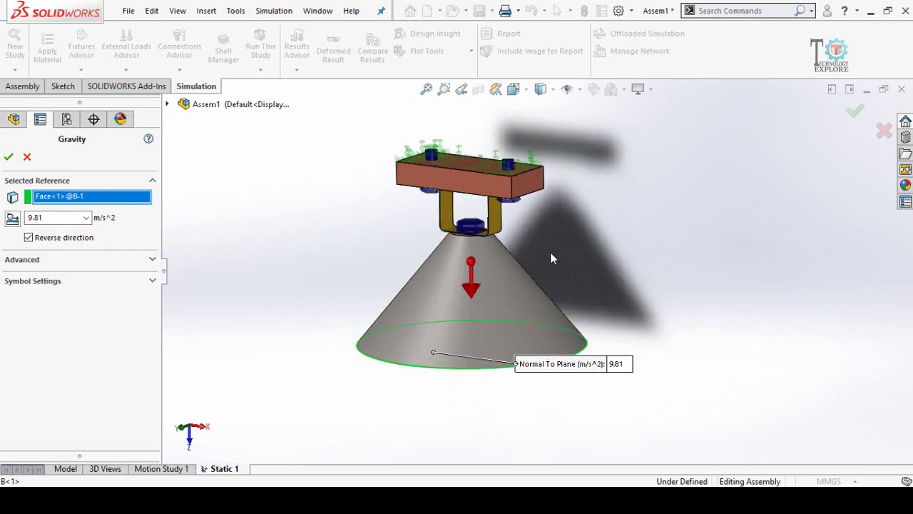
{"action": "left_click", "coordinate": [29, 241]}
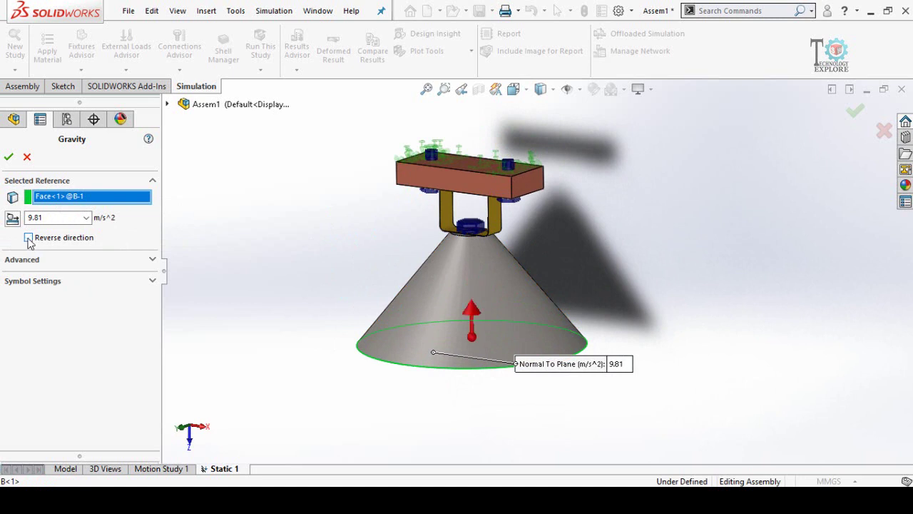
{"action": "left_click", "coordinate": [29, 242]}
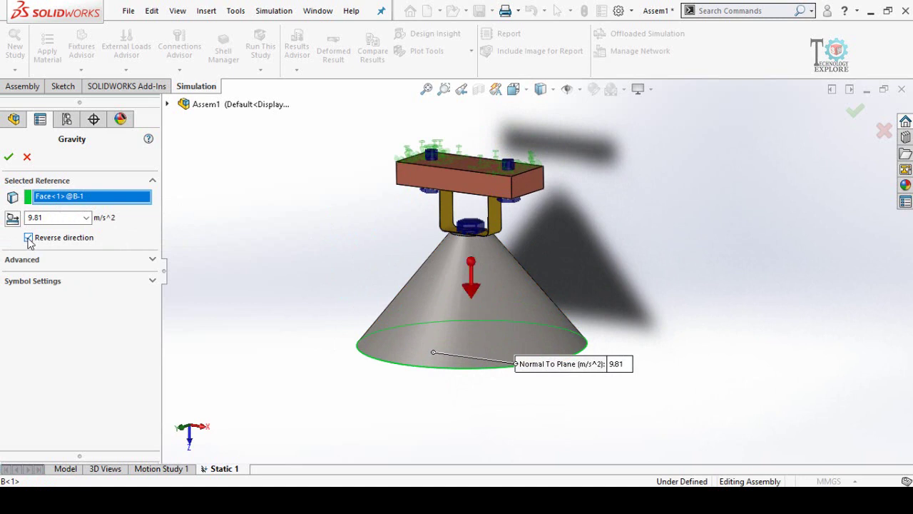
{"action": "left_click", "coordinate": [8, 158]}
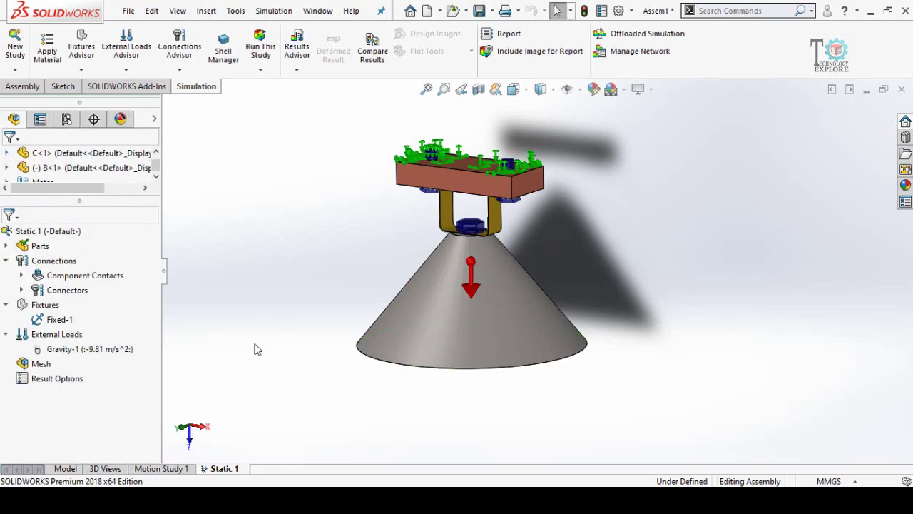
Tilt the view to show more of the top plate and bring up the Mesh context menu.
{"action": "scroll", "coordinate": [597, 317], "scroll_direction": "down", "scroll_amount": 2}
{"action": "scroll", "coordinate": [352, 260], "scroll_direction": "up", "scroll_amount": 3}
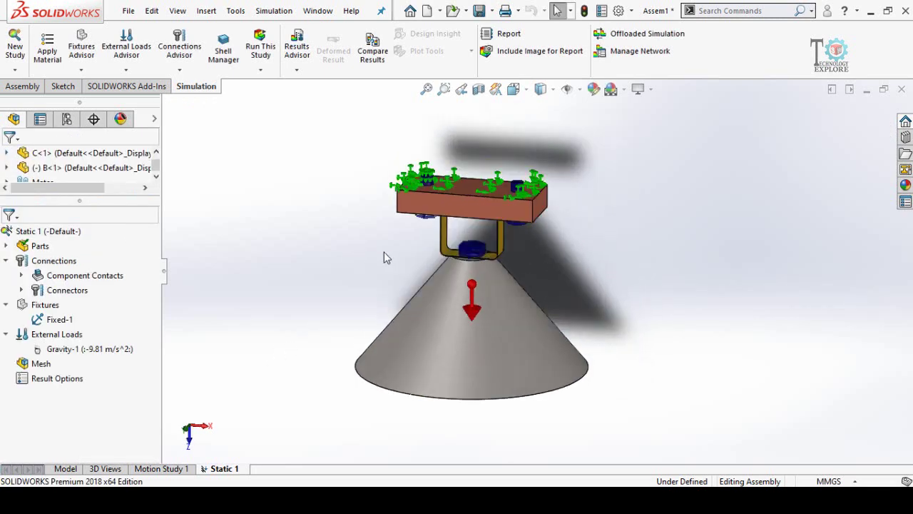
{"action": "middle_click_drag", "start_coordinate": [384, 255], "coordinate": [369, 235]}
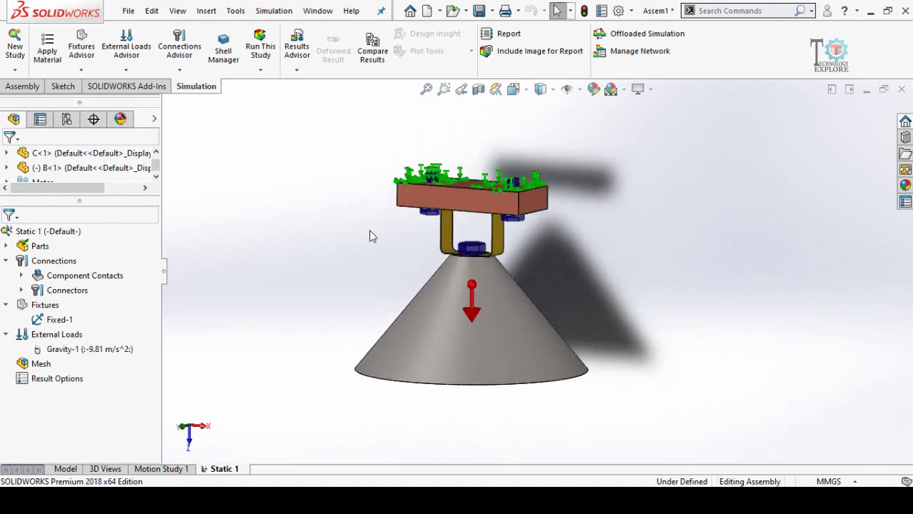
{"action": "middle_click_drag", "start_coordinate": [382, 202], "coordinate": [383, 229]}
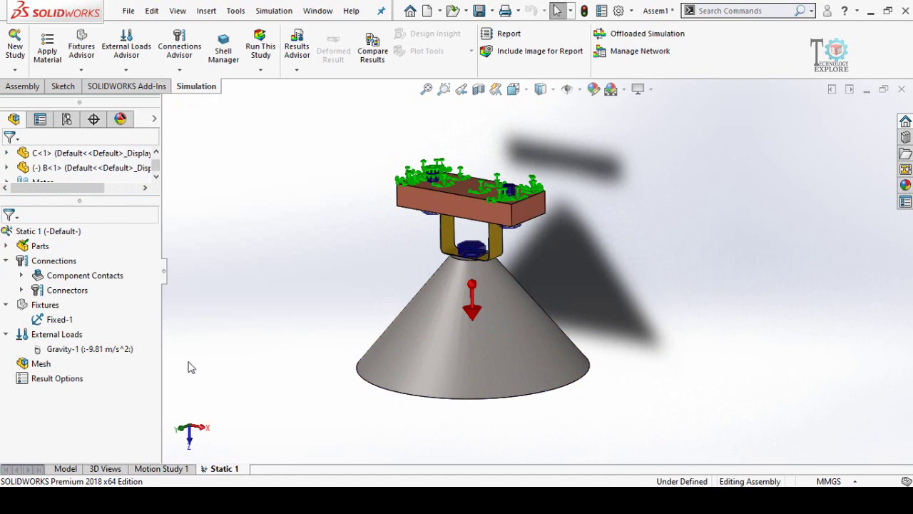
{"action": "right_click", "coordinate": [28, 366]}
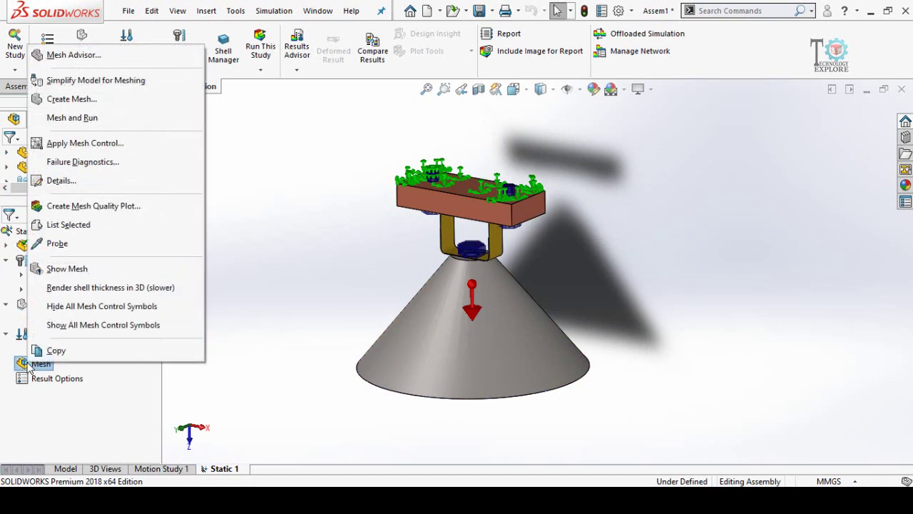
Create a standard mesh with a 4.73491096mm global element size after reviewing the density slider.
{"action": "left_click", "coordinate": [65, 100]}
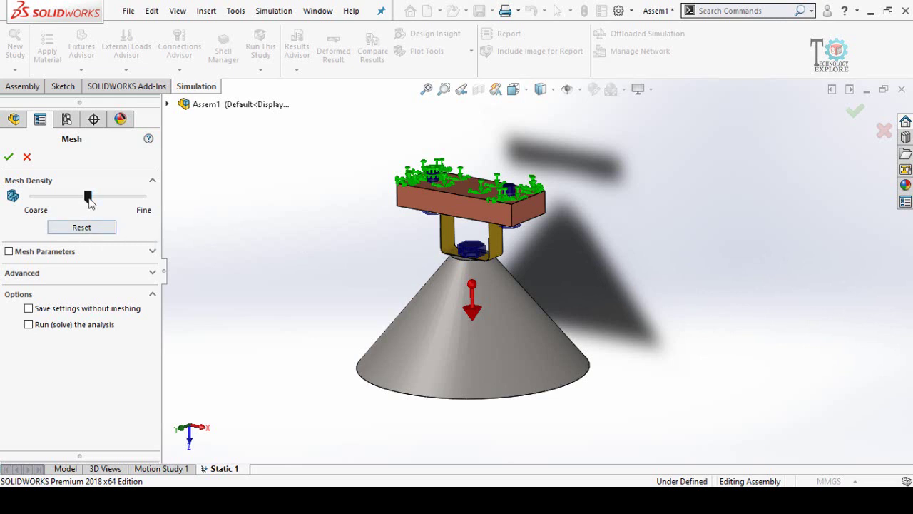
{"action": "mouse_move", "coordinate": [88, 202]}
{"action": "left_mouse_down"}
{"action": "mouse_move", "coordinate": [135, 202]}
{"action": "mouse_move", "coordinate": [39, 204]}
{"action": "mouse_move", "coordinate": [123, 203]}
{"action": "mouse_move", "coordinate": [101, 209]}
{"action": "left_mouse_up"}
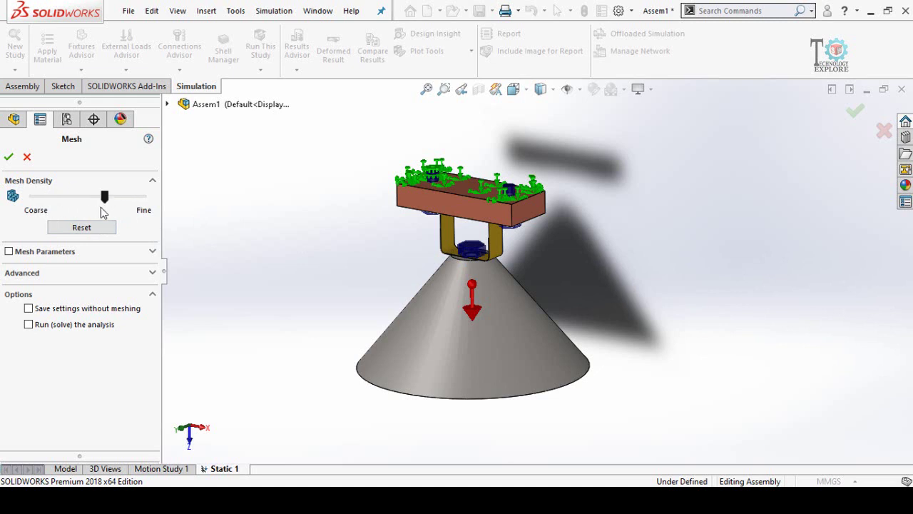
{"action": "left_click", "coordinate": [8, 251]}
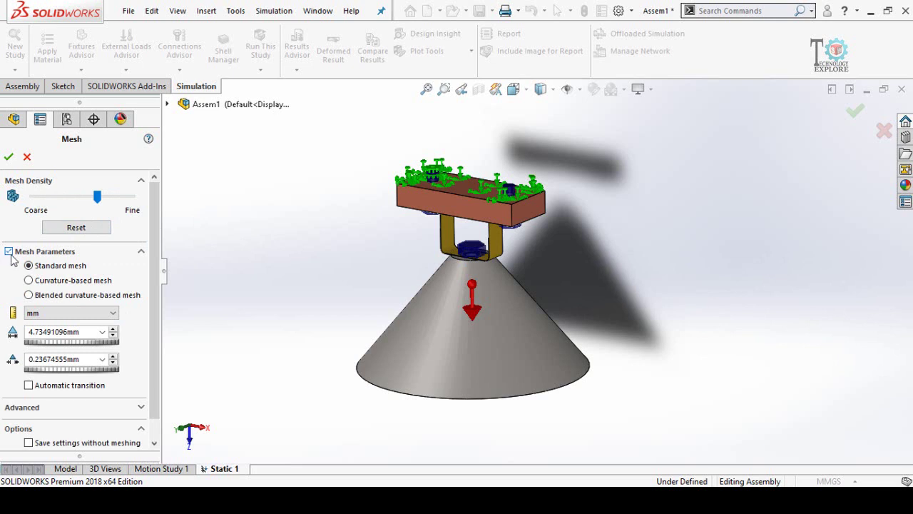
{"action": "double_click", "coordinate": [86, 332]}
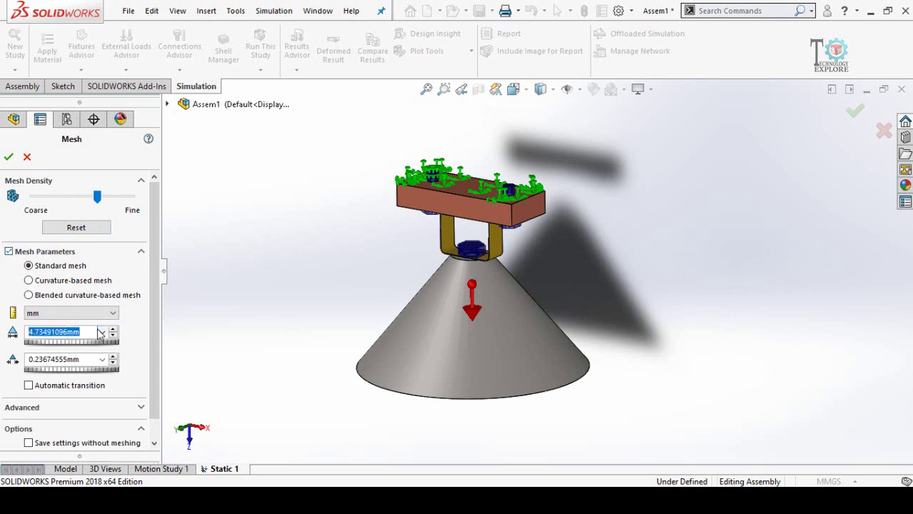
{"action": "left_click", "coordinate": [9, 157]}
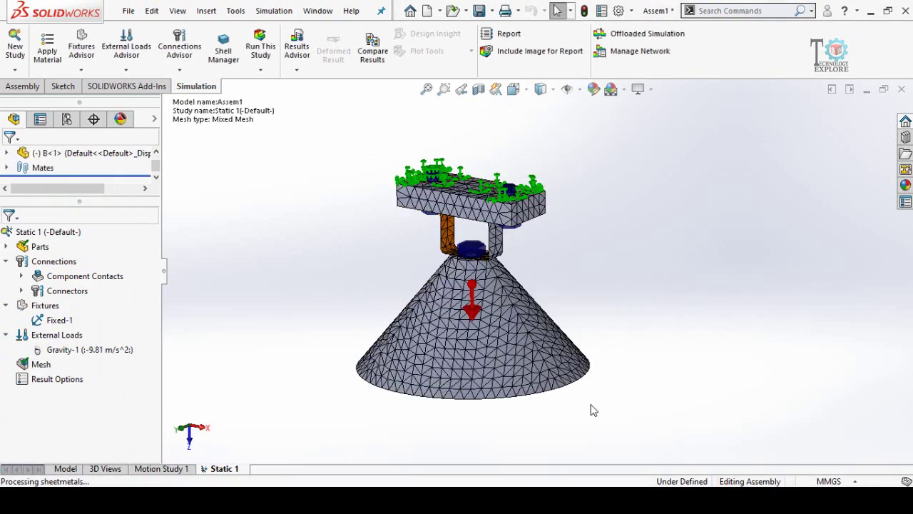
Orbit to a near-front view and tilt the top plate forward to inspect the mesh.
{"action": "scroll", "coordinate": [515, 277], "scroll_direction": "down", "scroll_amount": 4}
{"action": "scroll", "coordinate": [462, 362], "scroll_direction": "up", "scroll_amount": 5}
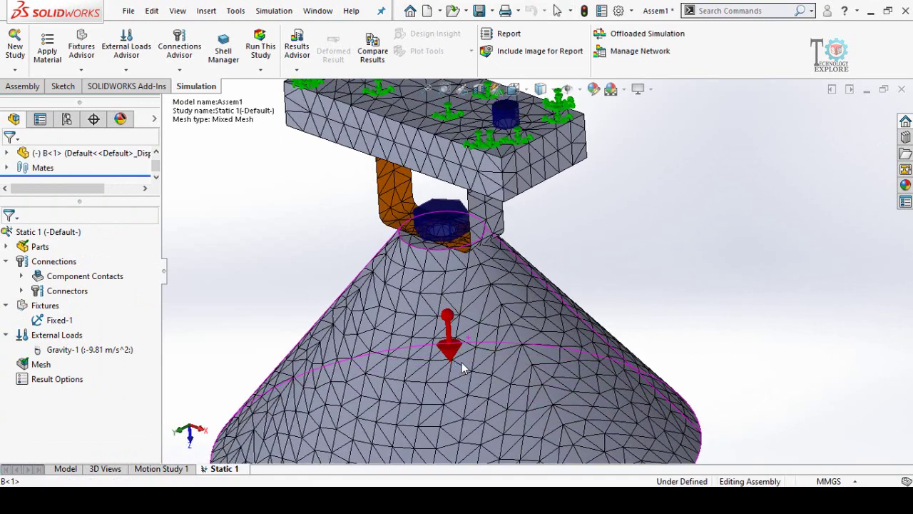
{"action": "middle_click_drag", "start_coordinate": [476, 363], "coordinate": [316, 251]}
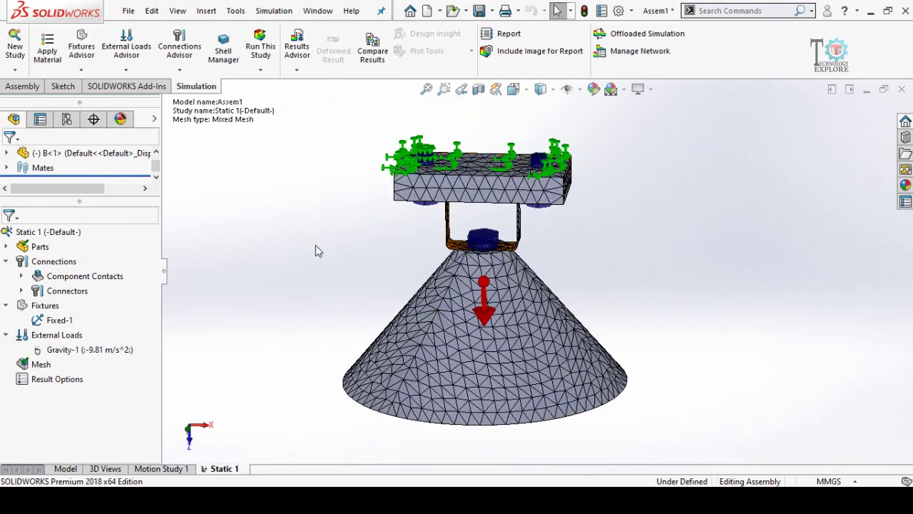
{"action": "middle_click_drag", "start_coordinate": [581, 268], "coordinate": [531, 204]}
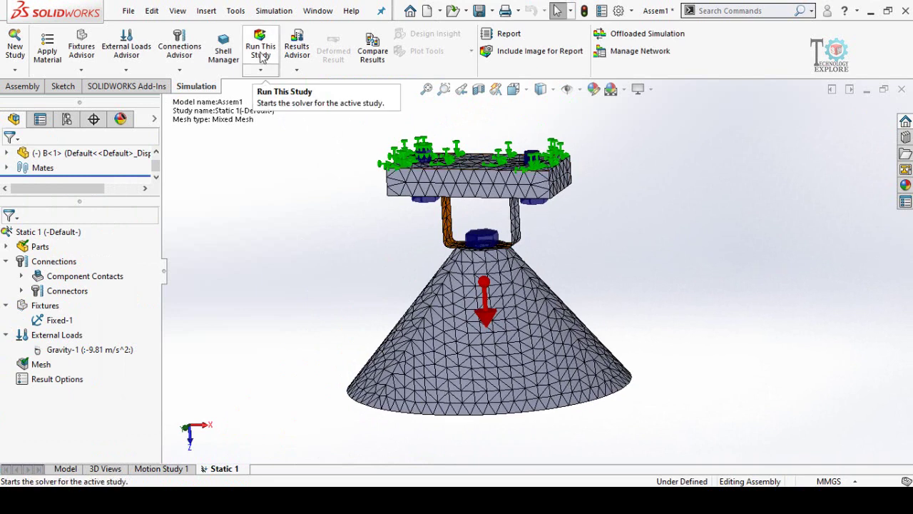
Run the Static 1 study and view the Displacement1 and Strain1 plots, ending on Displacement1.
{"action": "left_click", "coordinate": [253, 57]}
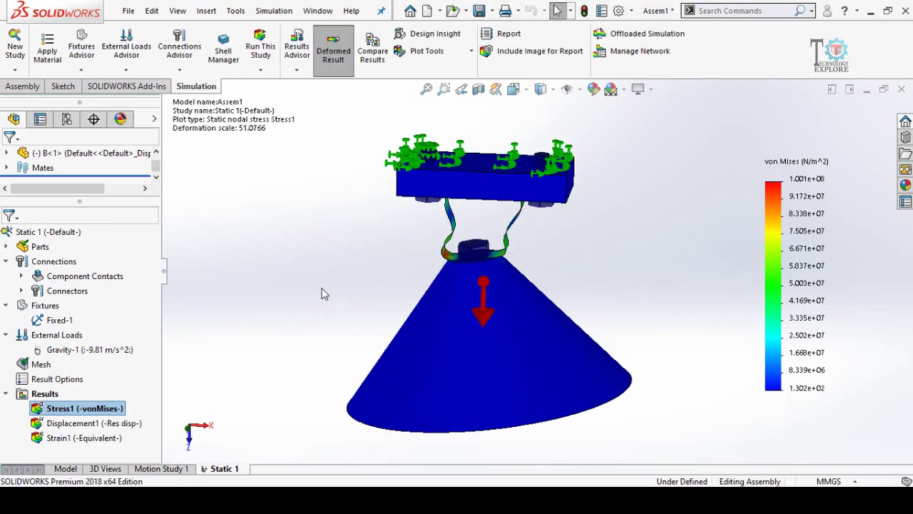
{"action": "double_click", "coordinate": [55, 424]}
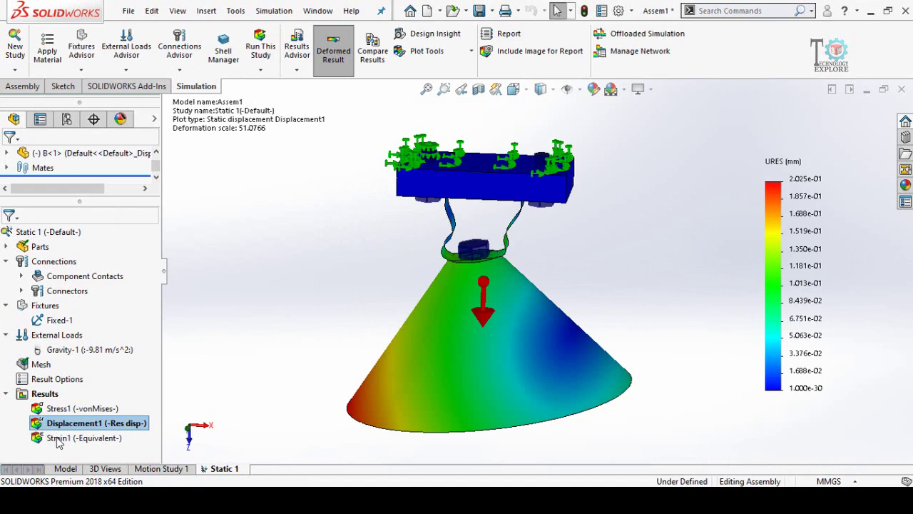
{"action": "double_click", "coordinate": [57, 438]}
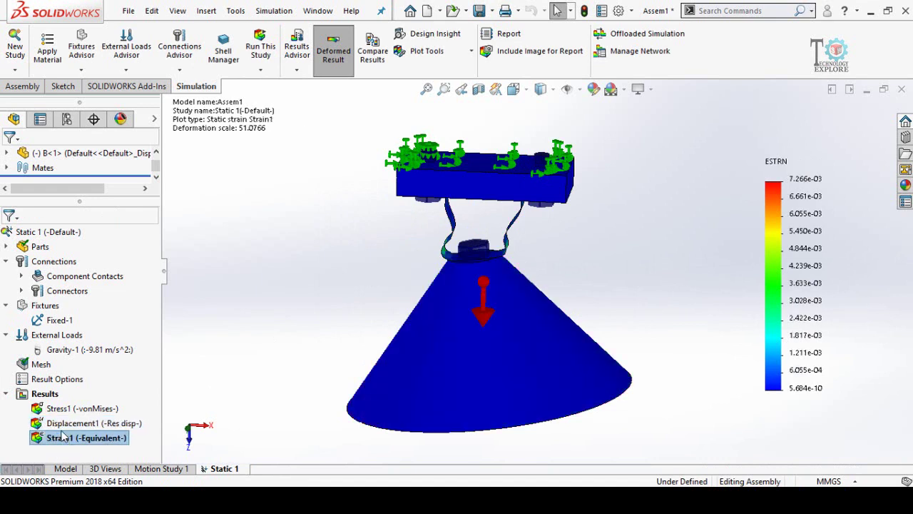
{"action": "double_click", "coordinate": [54, 424]}
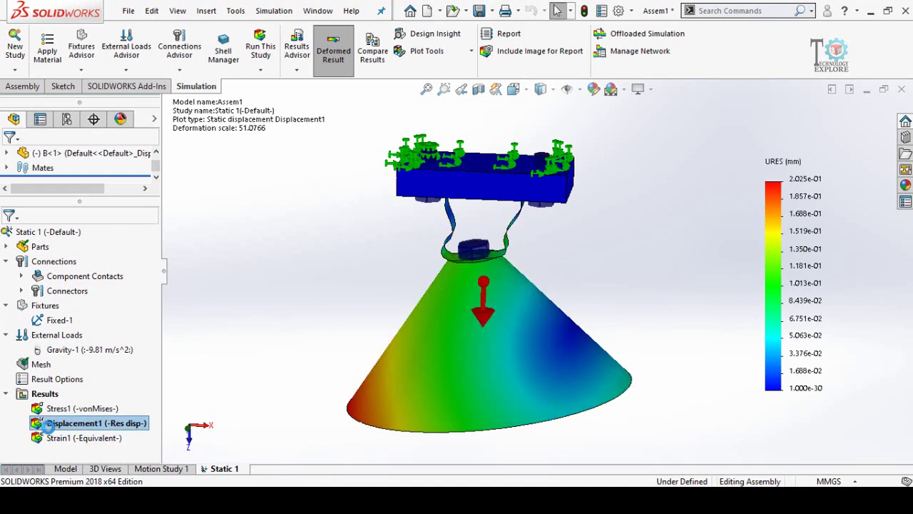
{"action": "right_click", "coordinate": [55, 426]}
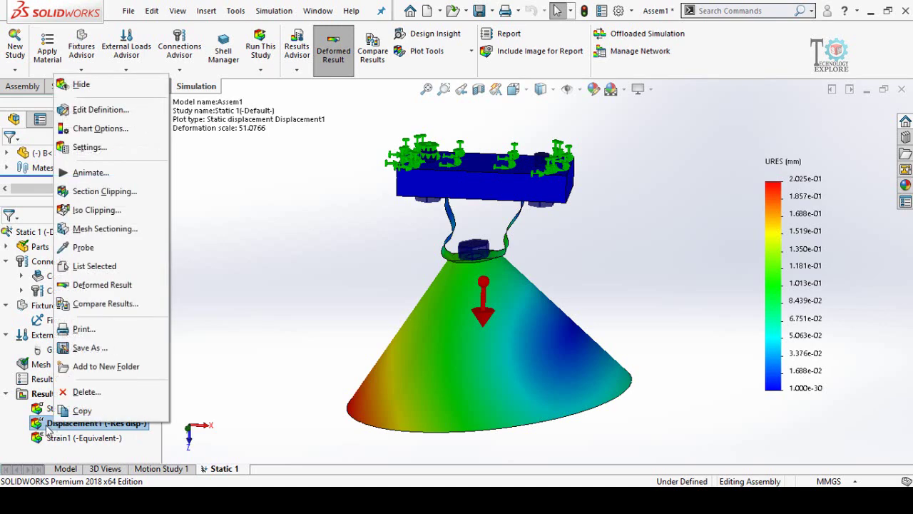
Animate Displacement1 at a slower speed, stop it, then zoom in on the bent straps.
{"action": "left_click", "coordinate": [89, 174]}
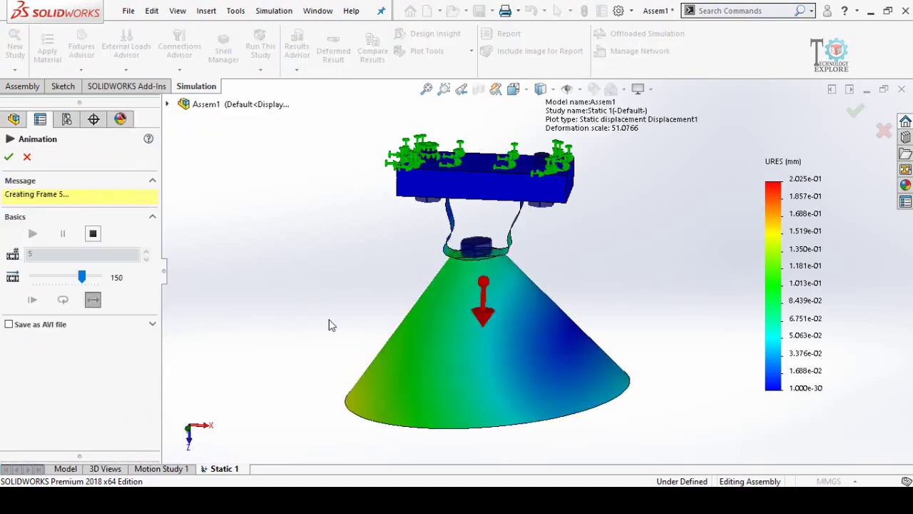
{"action": "left_click_drag", "start_coordinate": [81, 286], "coordinate": [50, 288]}
{"action": "scroll", "coordinate": [505, 203], "scroll_direction": "down", "scroll_amount": 5}
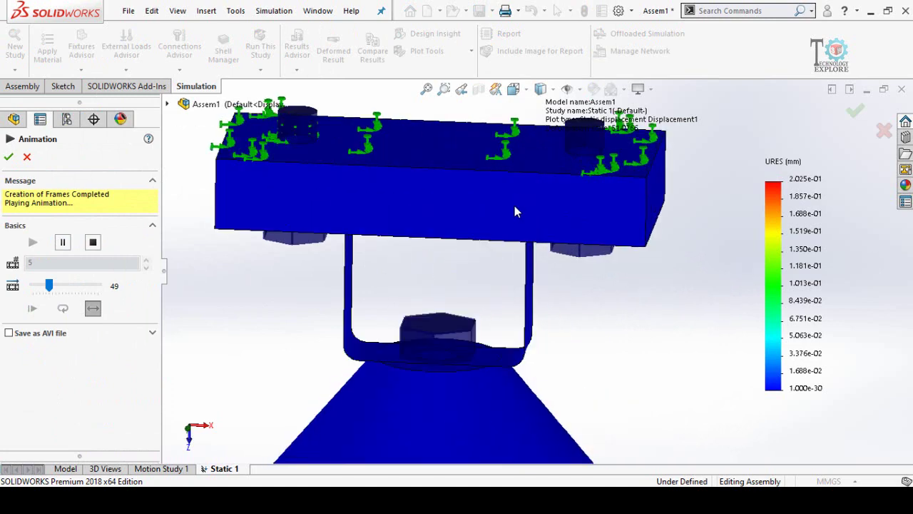
{"action": "key", "text": "Escape"}
{"action": "scroll", "coordinate": [530, 264], "scroll_direction": "up", "scroll_amount": 5}
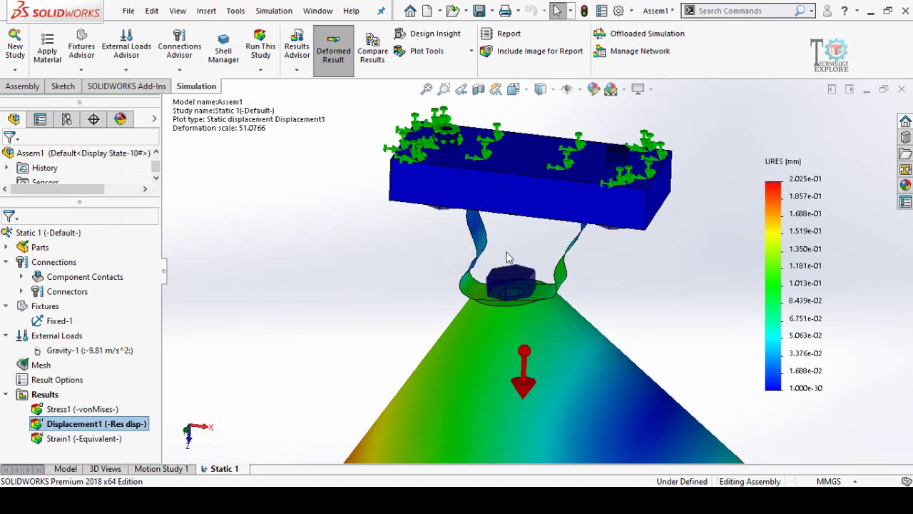
{"action": "scroll", "coordinate": [506, 257], "scroll_direction": "up", "scroll_amount": 3}
{"action": "scroll", "coordinate": [506, 256], "scroll_direction": "up", "scroll_amount": 1}
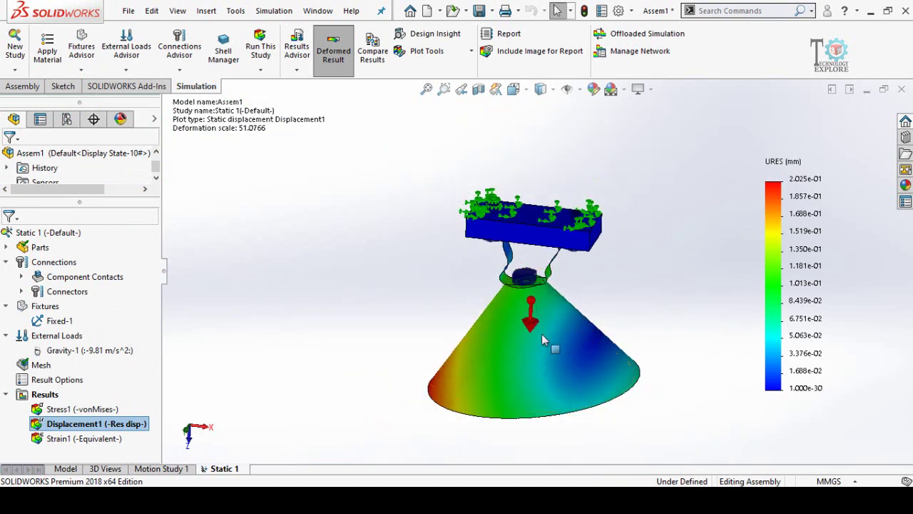
{"action": "scroll", "coordinate": [571, 300], "scroll_direction": "down", "scroll_amount": 2}
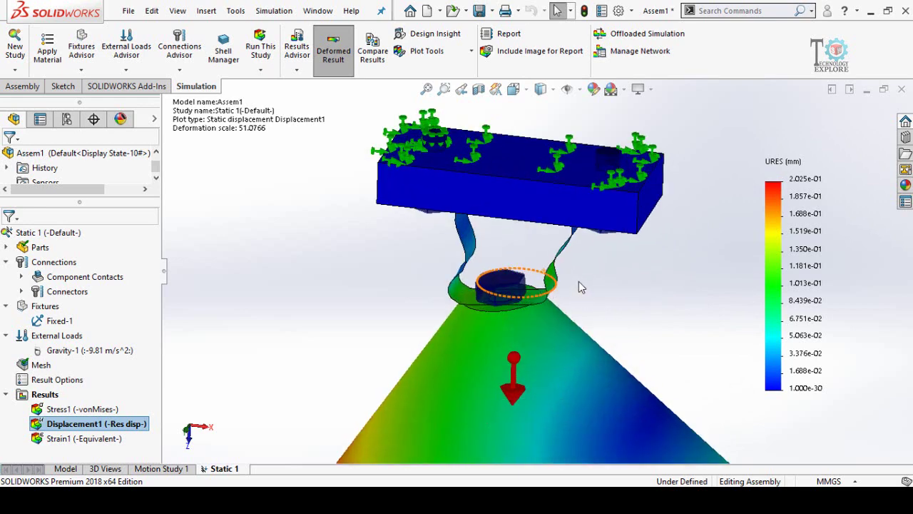
{"action": "scroll", "coordinate": [578, 287], "scroll_direction": "down", "scroll_amount": 2}
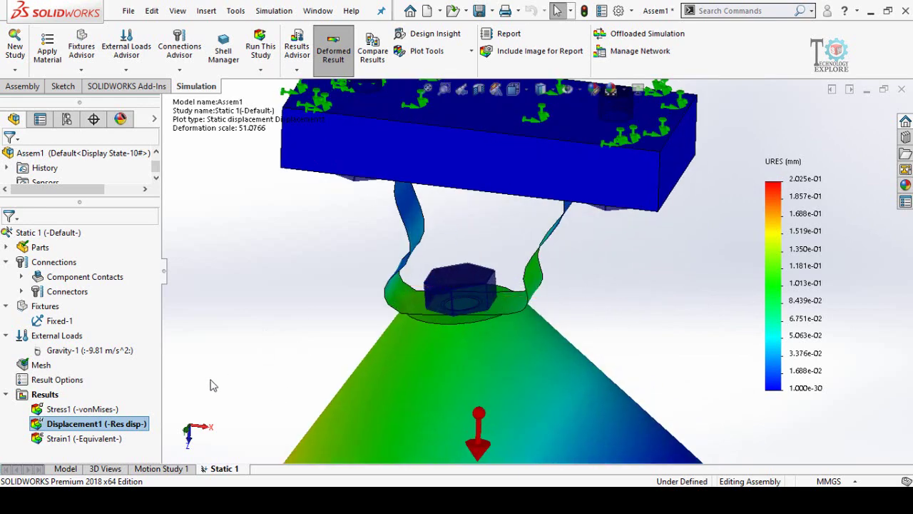
Define a Factor of Safety plot for all bodies using the Automatic criterion.
{"action": "right_click", "coordinate": [45, 396]}
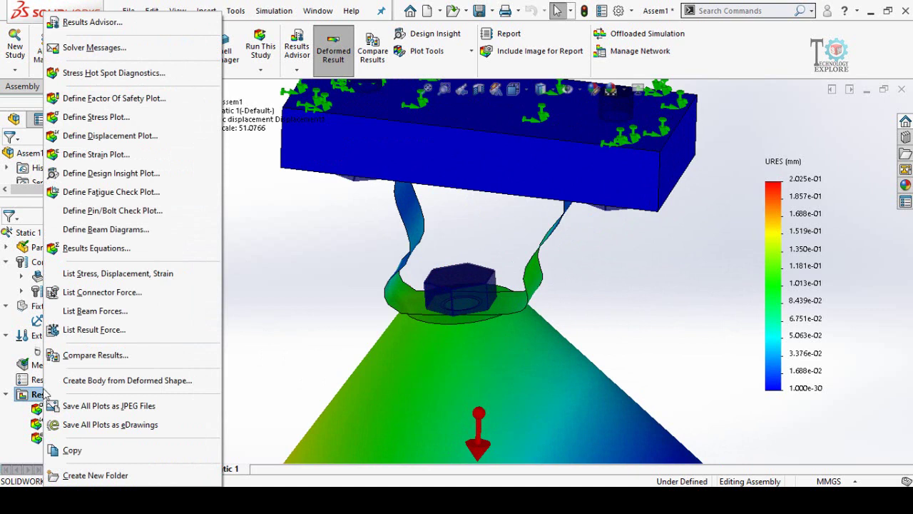
{"action": "left_click", "coordinate": [112, 100]}
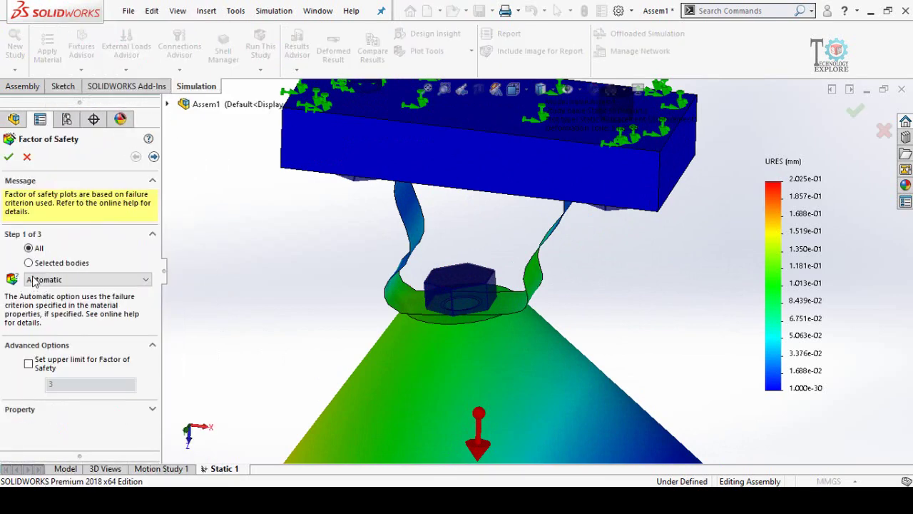
{"action": "left_click", "coordinate": [8, 157]}
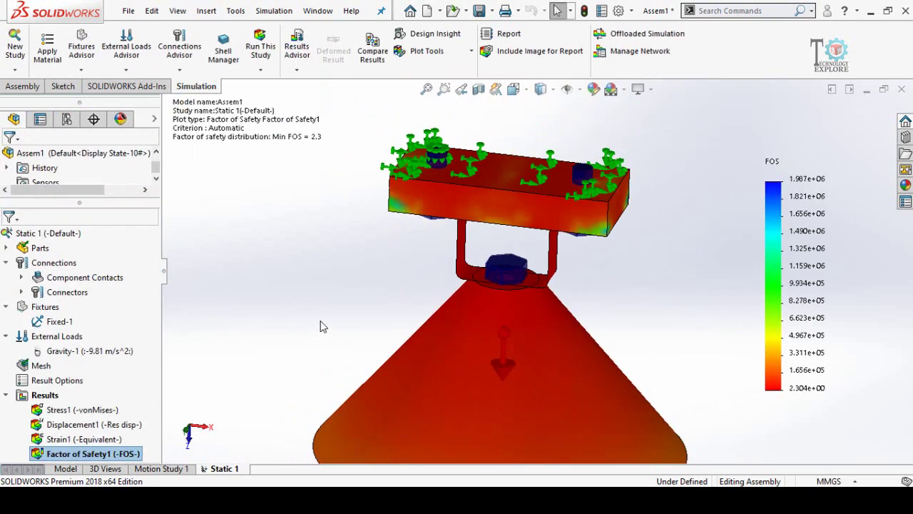
{"action": "middle_click_drag", "start_coordinate": [576, 303], "coordinate": [515, 299]}
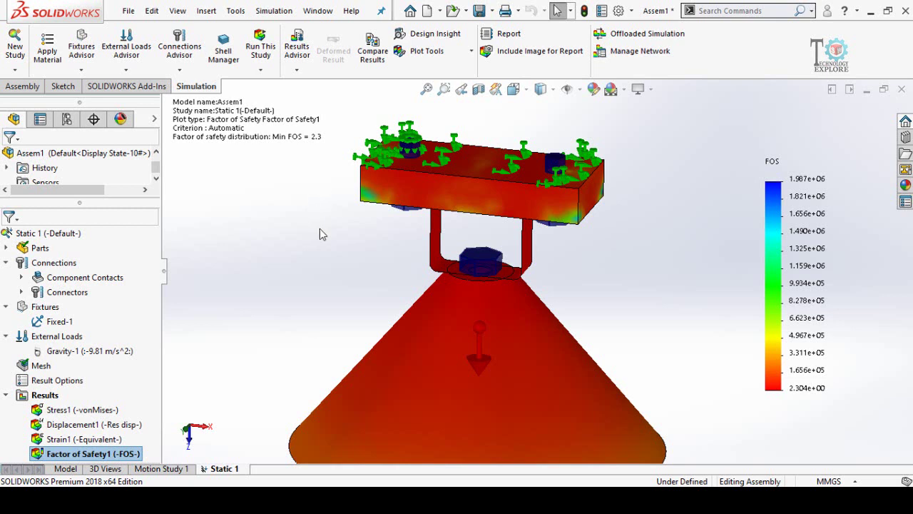
{"action": "scroll", "coordinate": [598, 293], "scroll_direction": "up", "scroll_amount": 2}
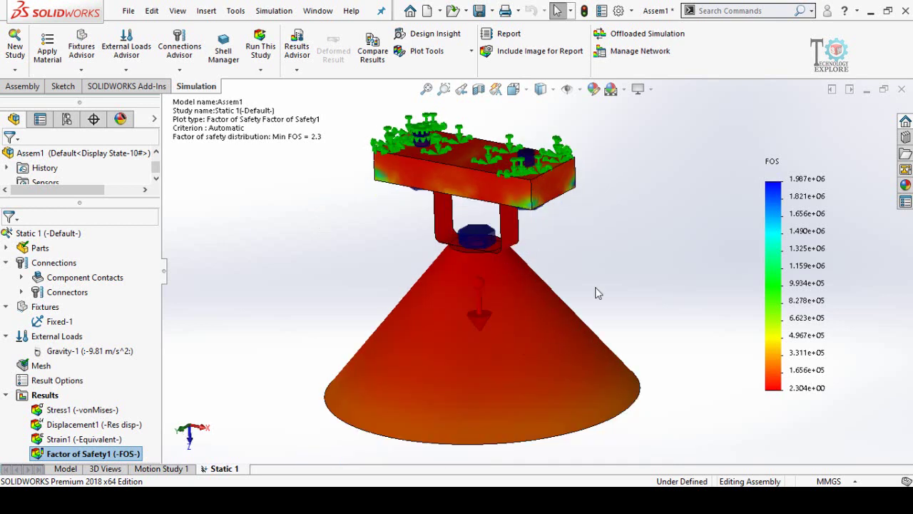